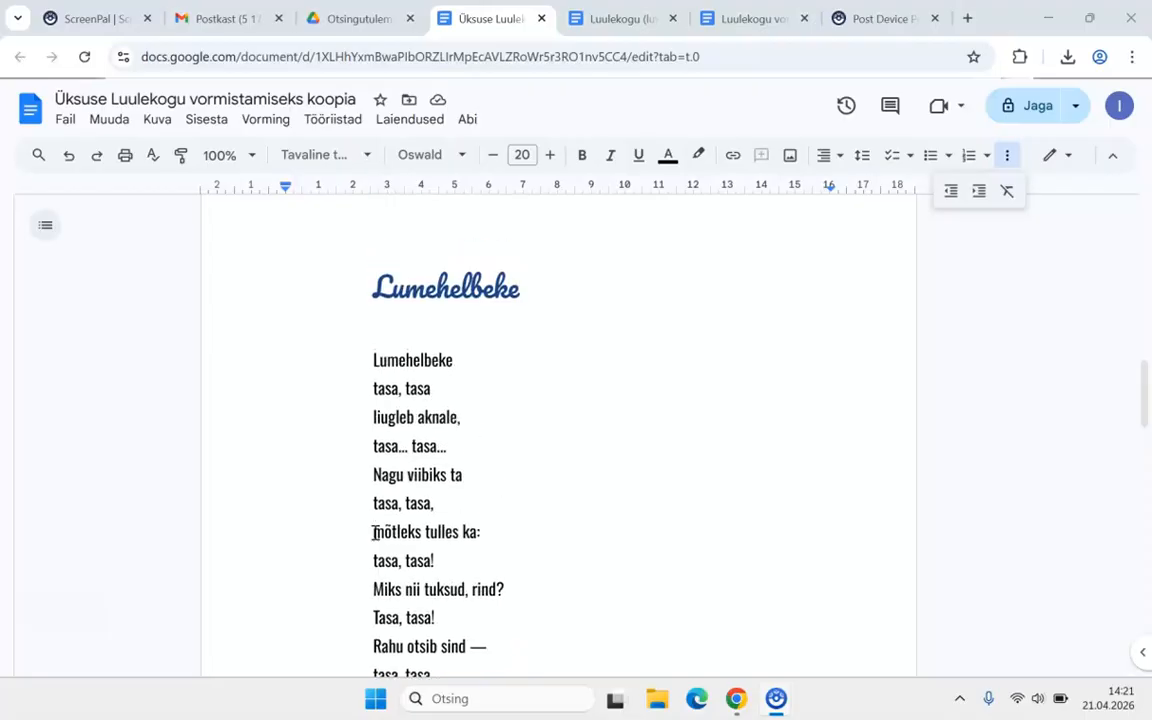
# - Insert a page break before the "Tulen, tulen!" title so that poem starts on a new page
pyautogui.scroll(-3, 375, 533)
pyautogui.scroll(7, 375, 533)
pyautogui.scroll(-6, 375, 533)
pyautogui.scroll(-3, 374, 531)
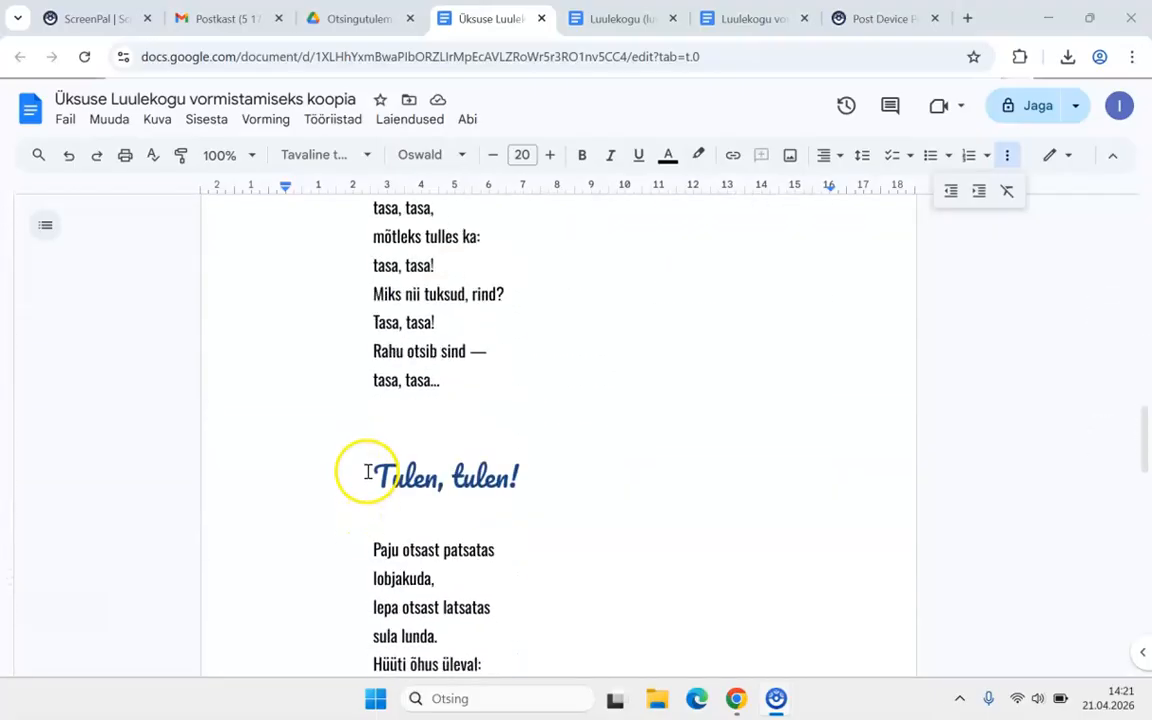
pyautogui.click(368, 471)
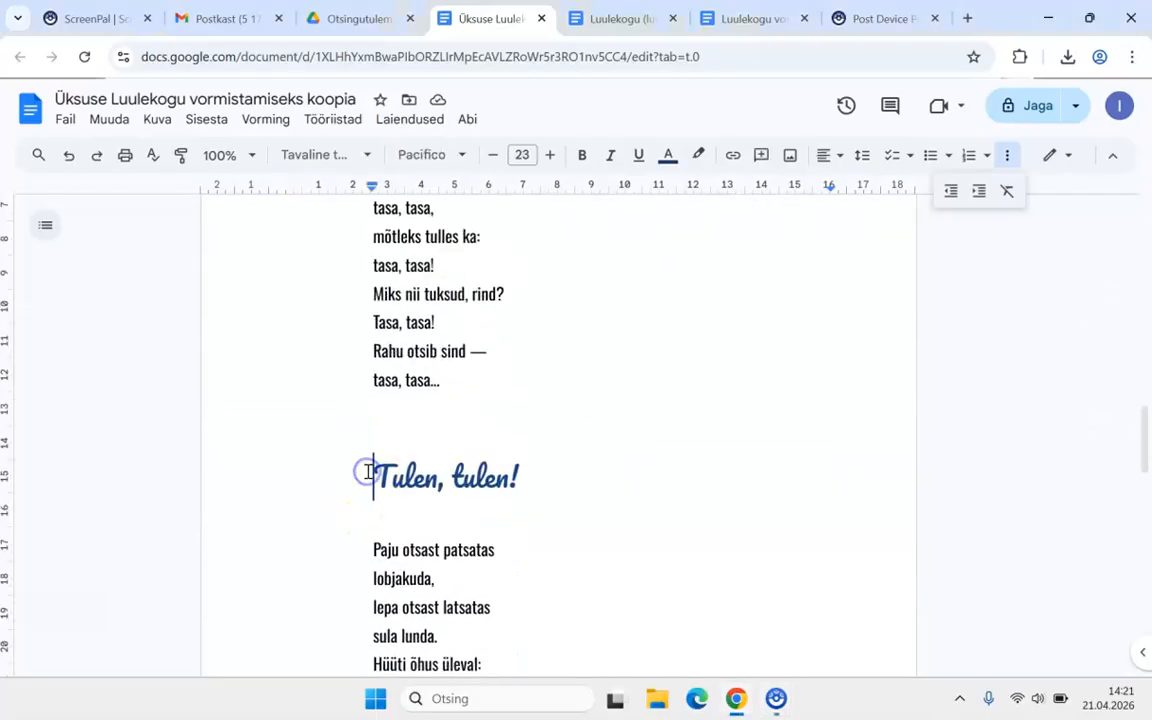
pyautogui.click(200, 119)
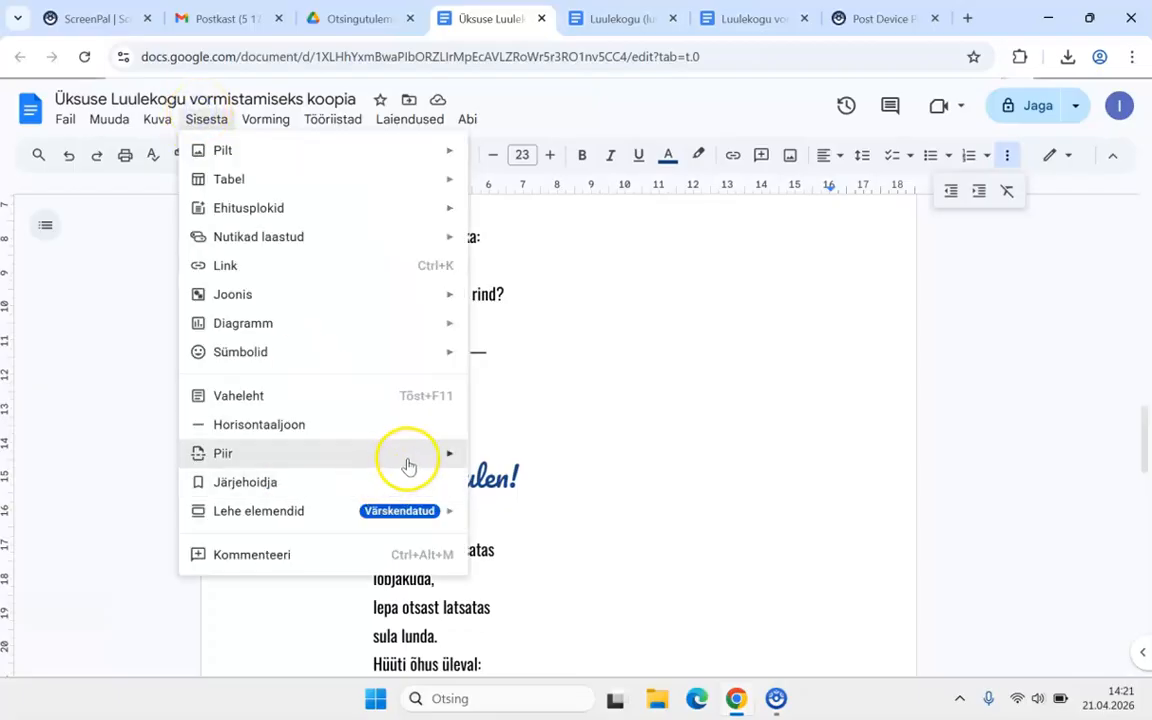
pyautogui.moveTo(415, 461)
pyautogui.click(518, 460)
# - Insert a page break before the "Talvine tihane" title so that poem starts on a new page
pyautogui.scroll(-4, 523, 468)
pyautogui.scroll(-2, 522, 468)
pyautogui.click(373, 497)
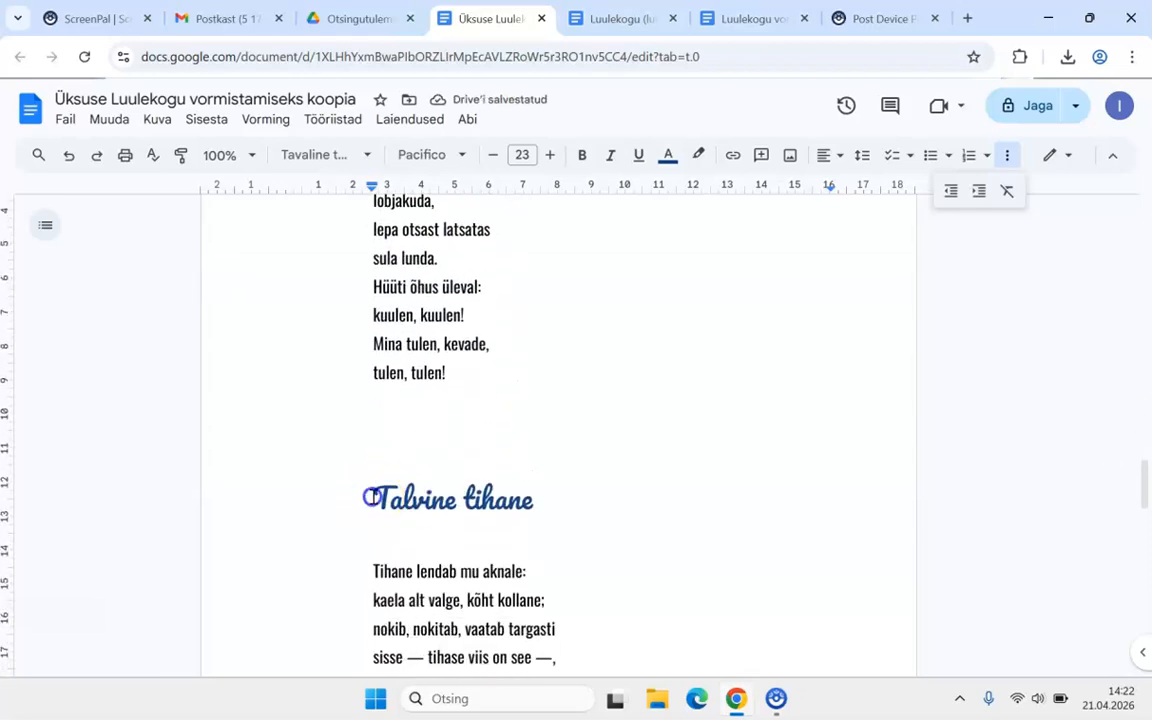
pyautogui.click(207, 121)
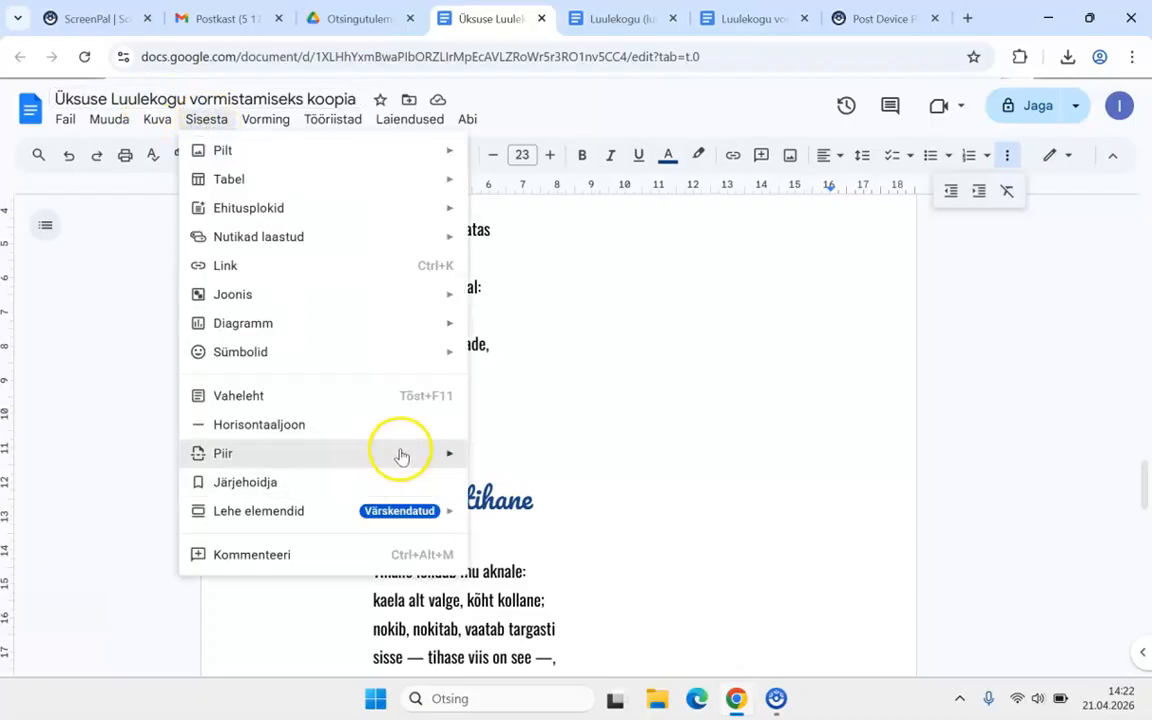
pyautogui.moveTo(401, 455)
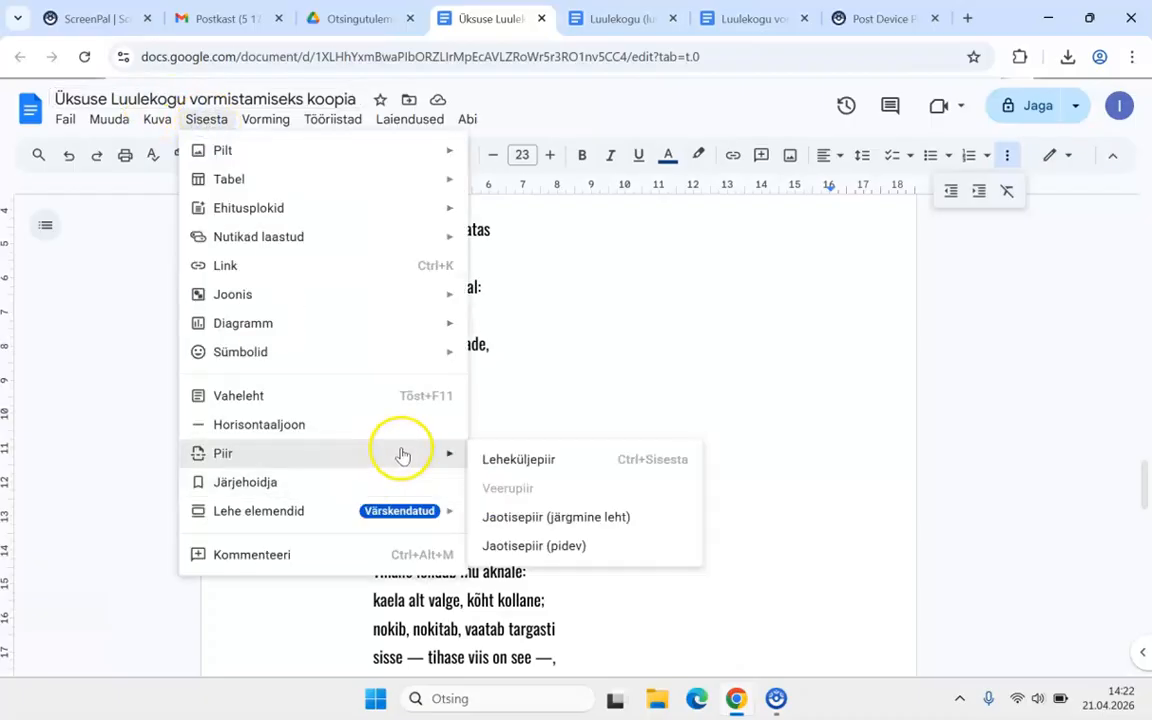
pyautogui.click(540, 459)
# - Add page numbers in the footer, starting from the second page of the document
pyautogui.scroll(-10, 539, 462)
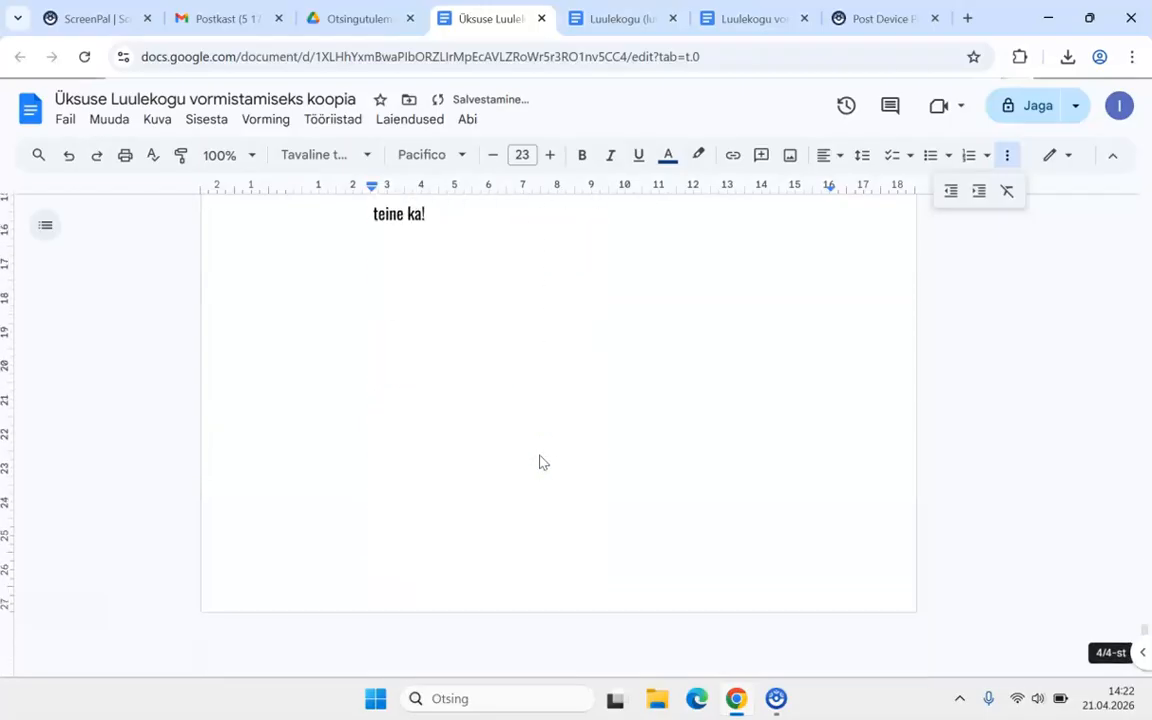
pyautogui.scroll(20, 539, 462)
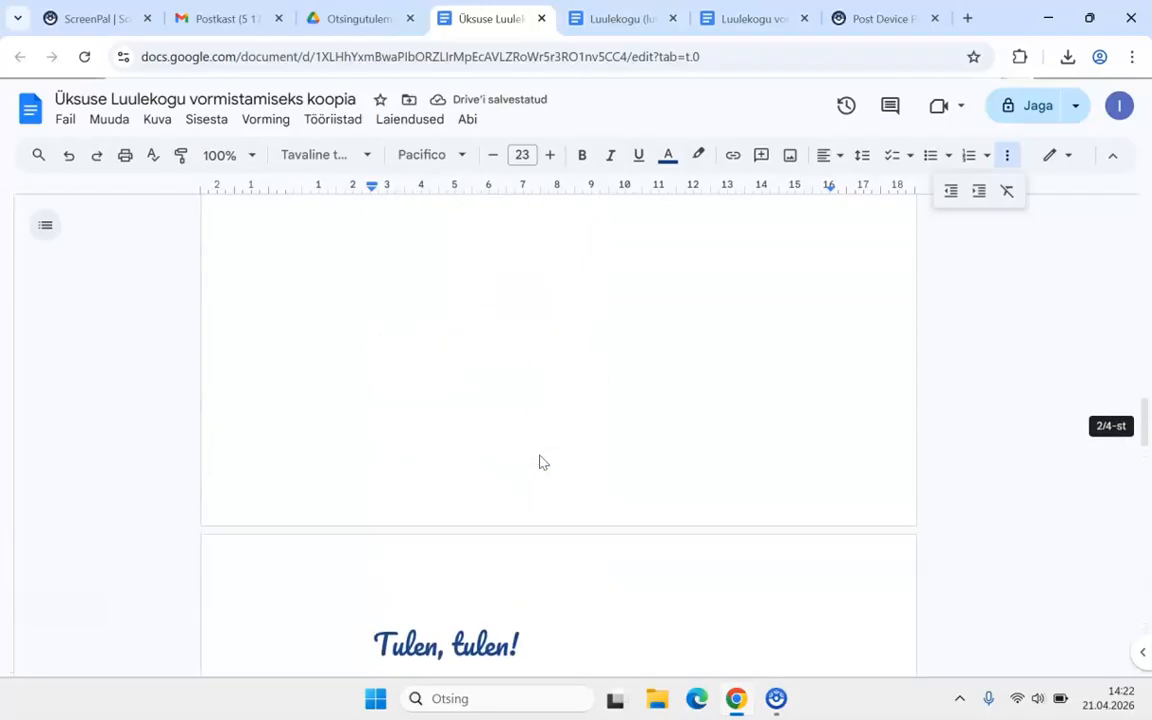
pyautogui.scroll(7, 539, 462)
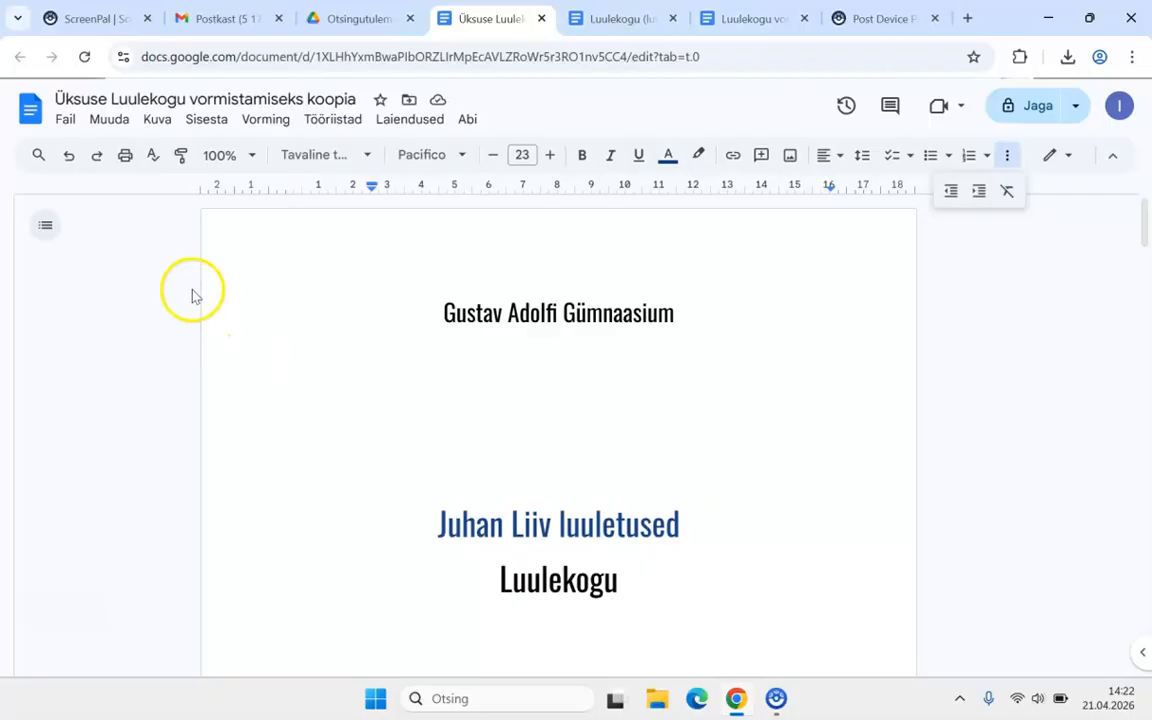
pyautogui.click(207, 121)
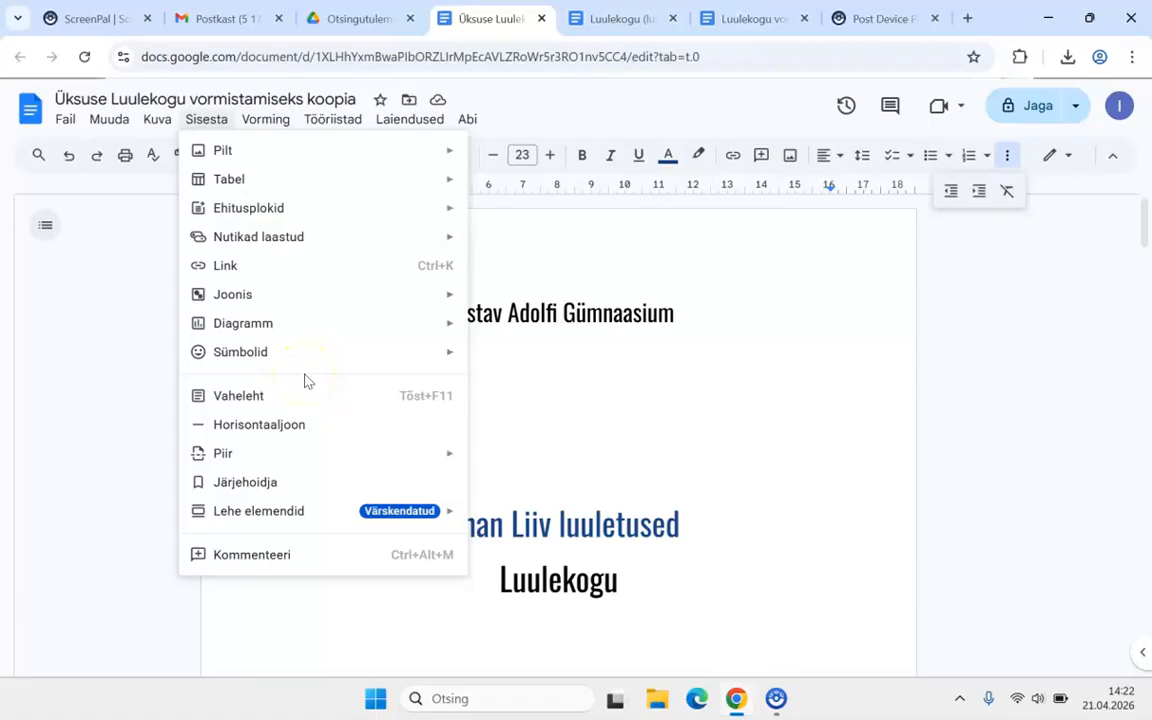
pyautogui.moveTo(326, 512)
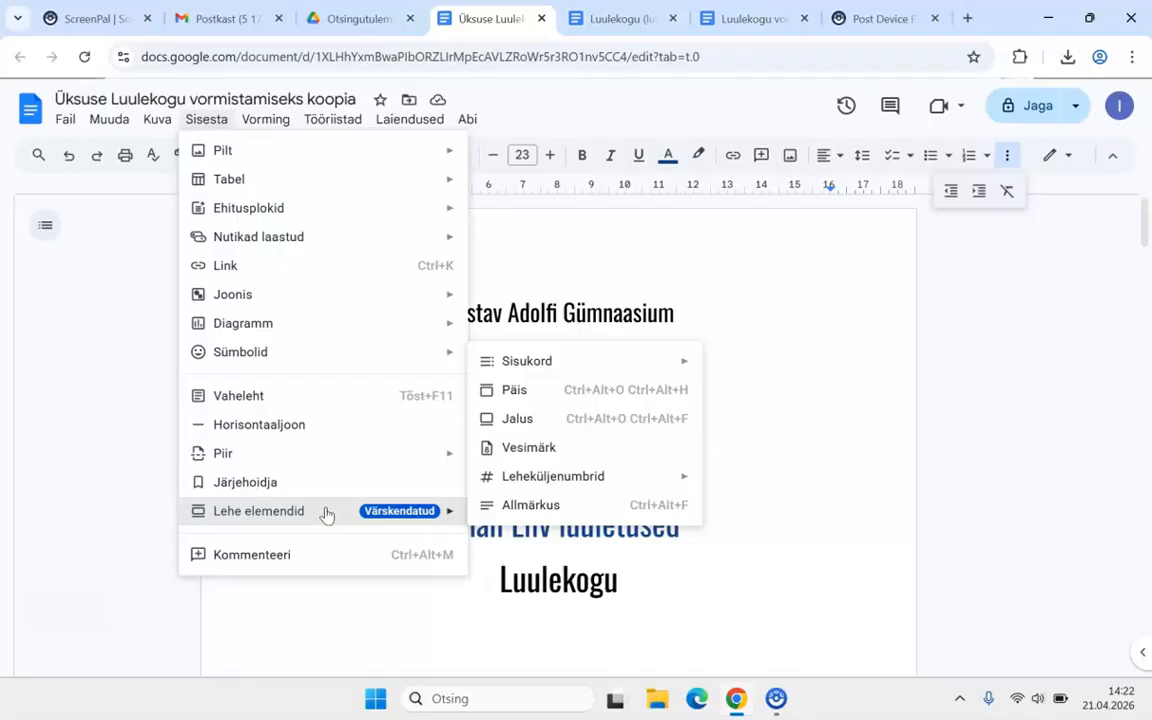
pyautogui.moveTo(571, 483)
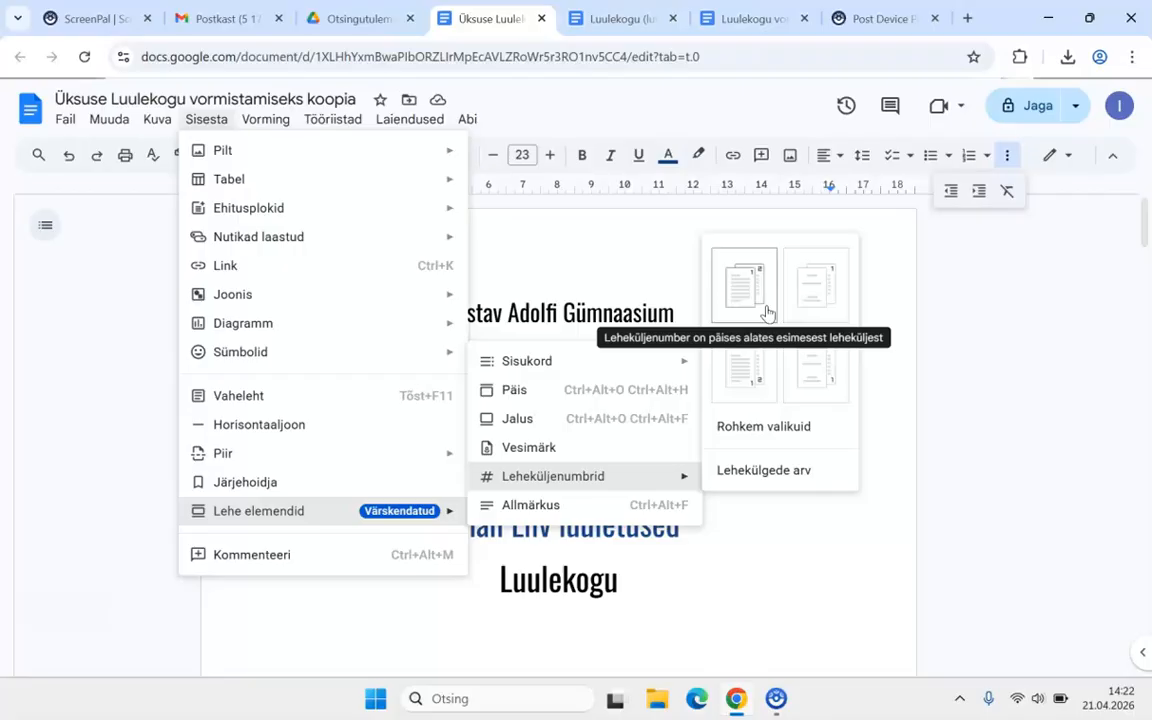
pyautogui.click(758, 362)
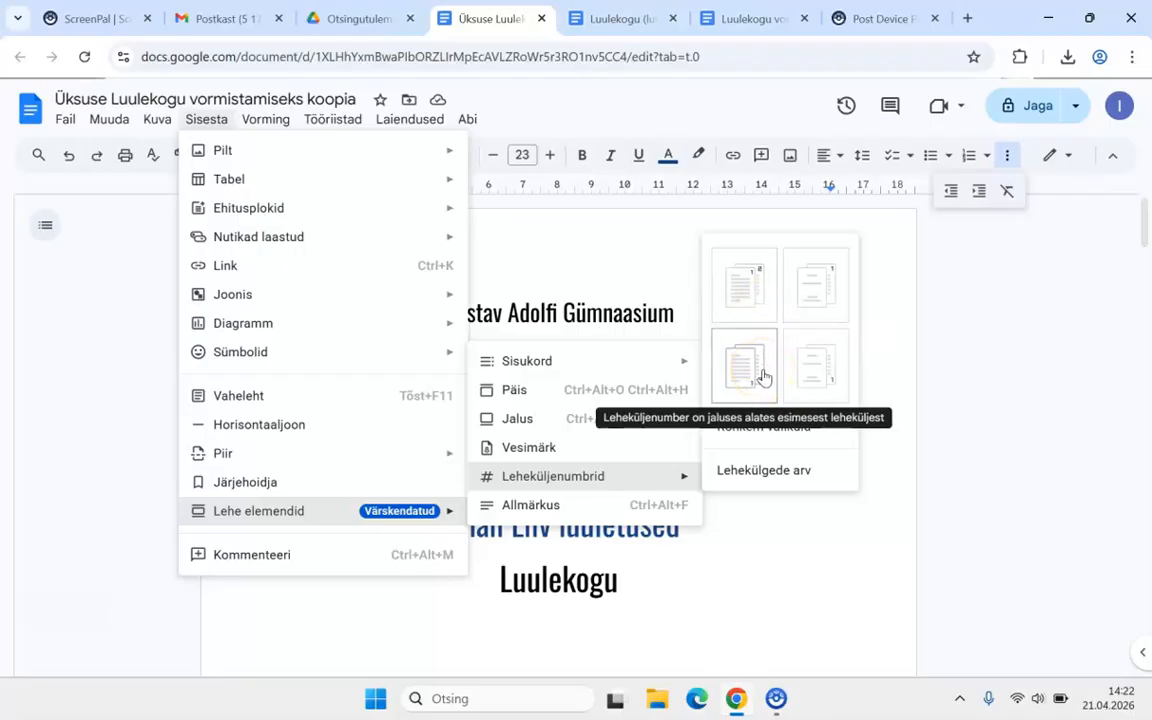
pyautogui.click(803, 376)
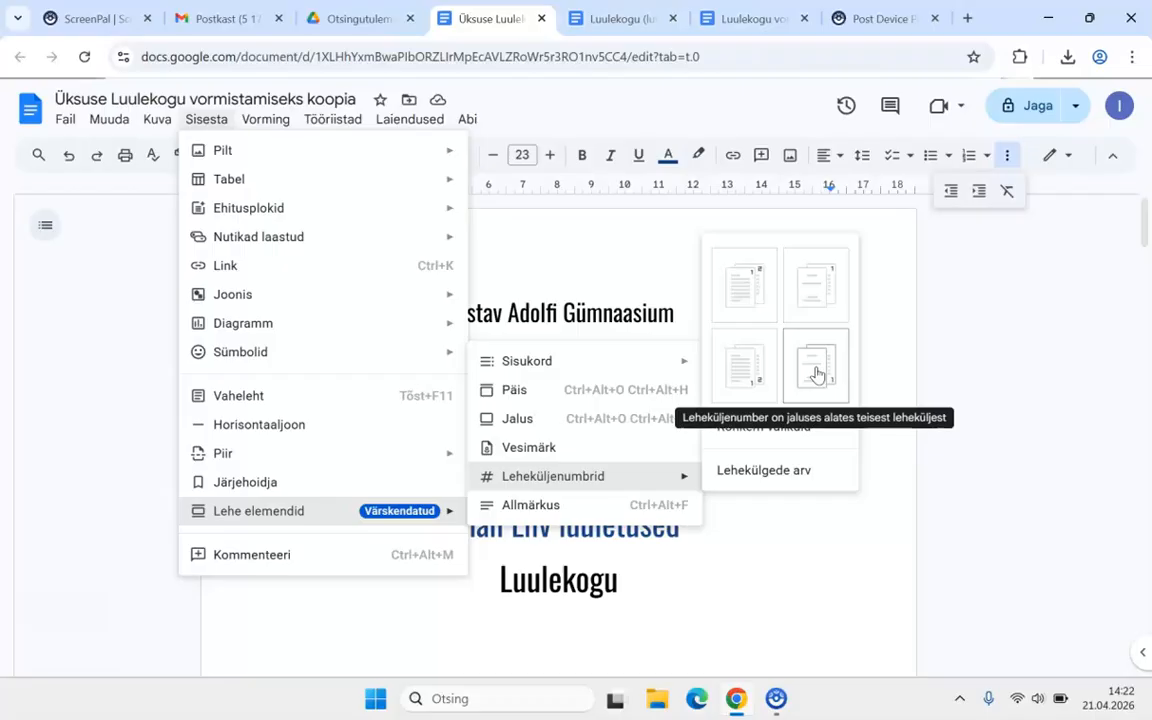
pyautogui.click(816, 372)
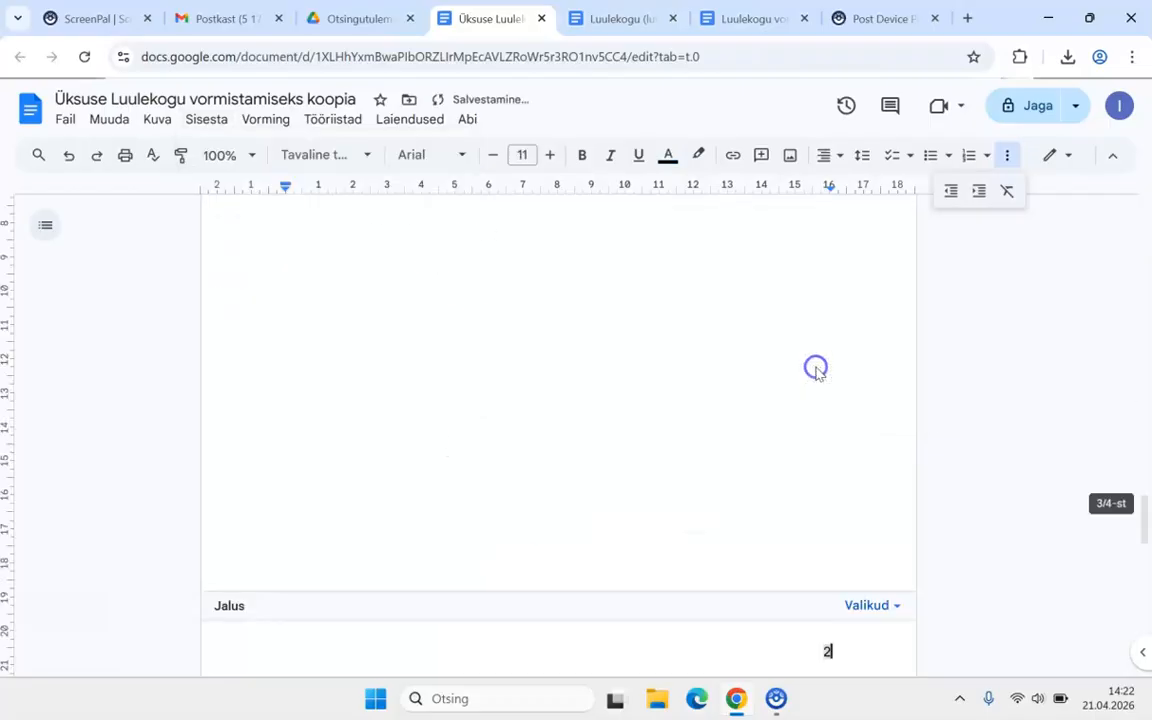
pyautogui.click(771, 481)
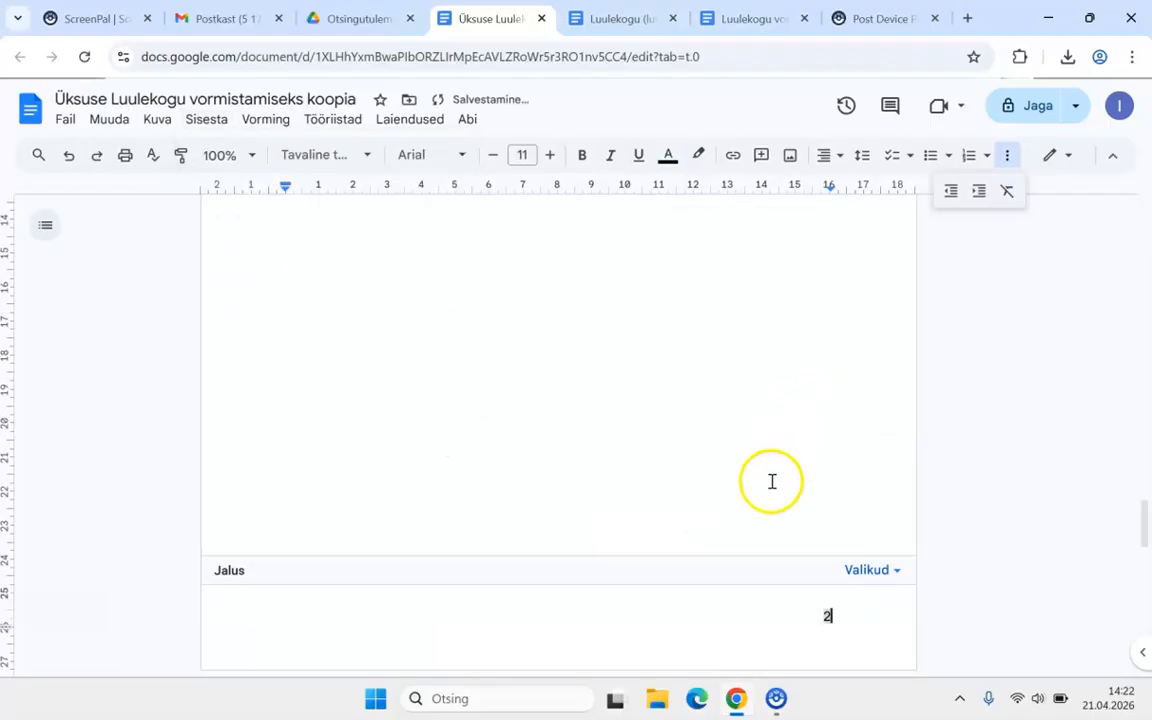
# - Leave the footer and check the page numbering and page layout from the title page to the last poem
pyautogui.scroll(20, 777, 495)
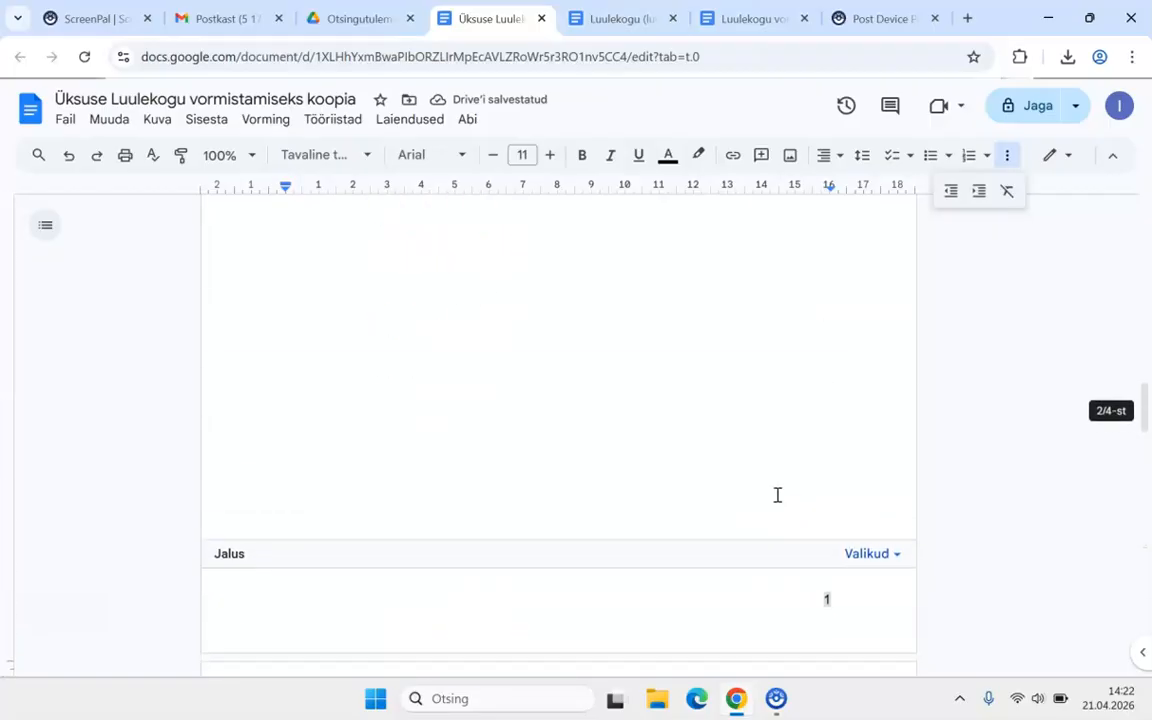
pyautogui.scroll(-4, 777, 495)
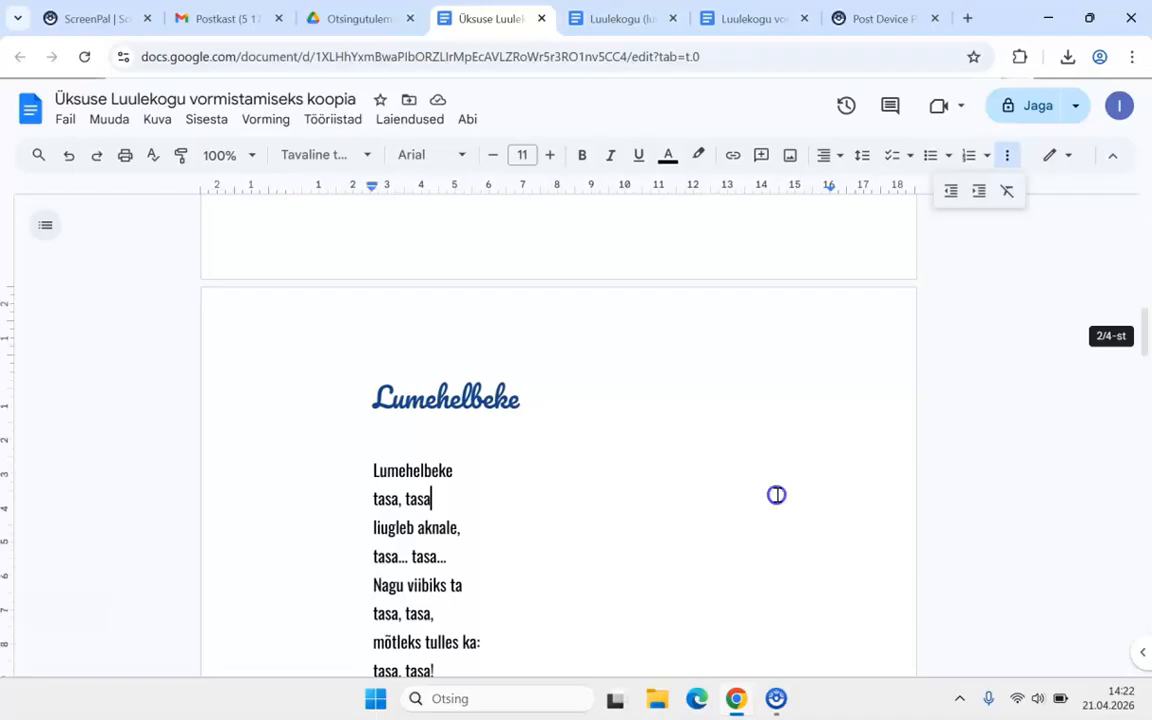
pyautogui.scroll(6, 777, 495)
pyautogui.scroll(-10, 777, 497)
pyautogui.scroll(-10, 777, 495)
pyautogui.scroll(-10, 777, 495)
pyautogui.scroll(4, 777, 495)
pyautogui.scroll(15, 777, 495)
pyautogui.scroll(2, 777, 495)
pyautogui.scroll(-3, 777, 495)
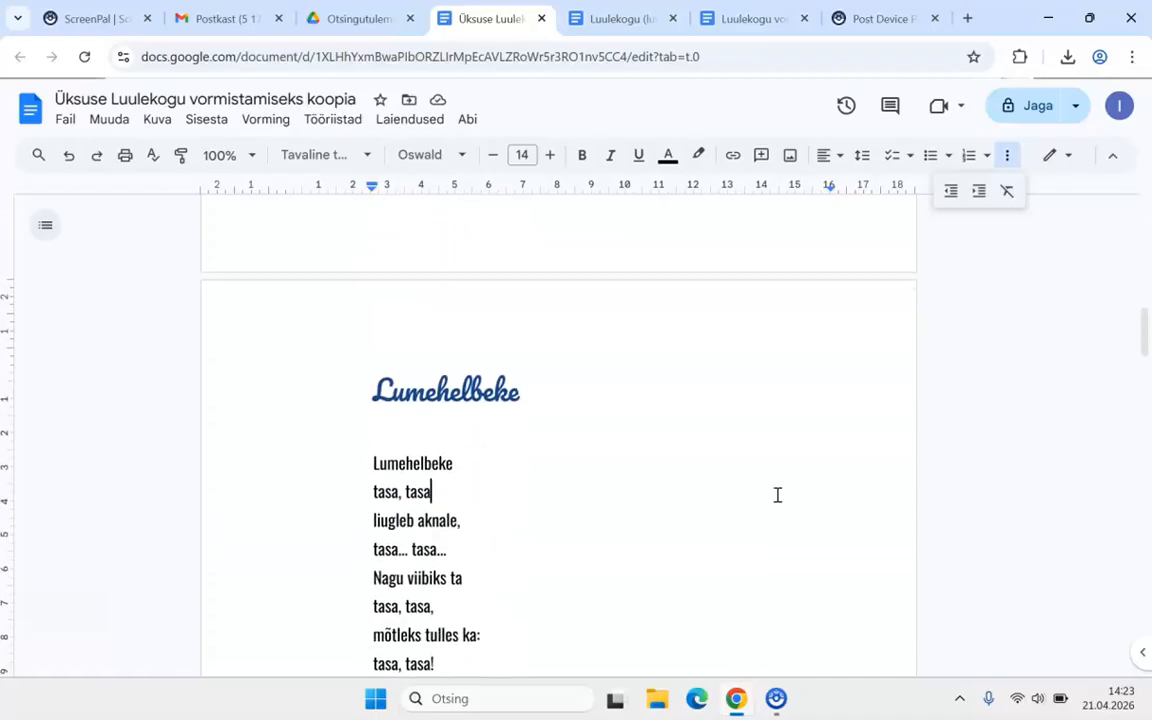
# - Apply the Pealkiri 1 style to the "Lumehelbeke" title and set its font to Pacifico
pyautogui.click(434, 391)
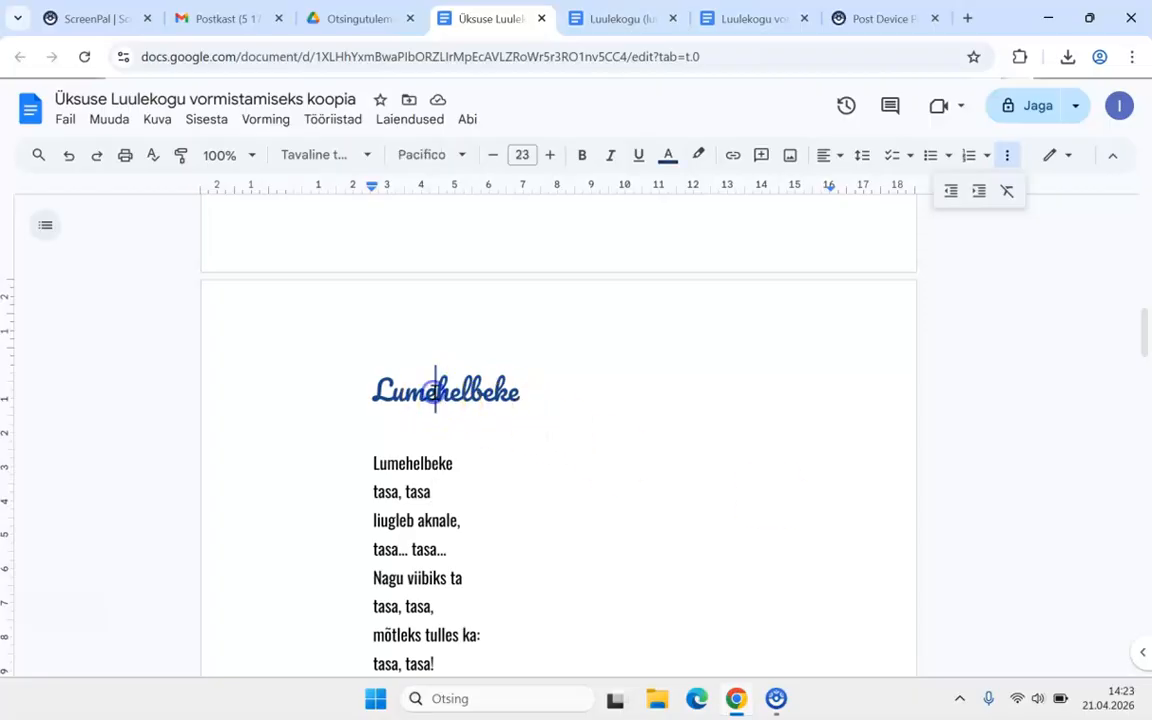
pyautogui.moveTo(360, 397); pyautogui.dragTo(494, 393)
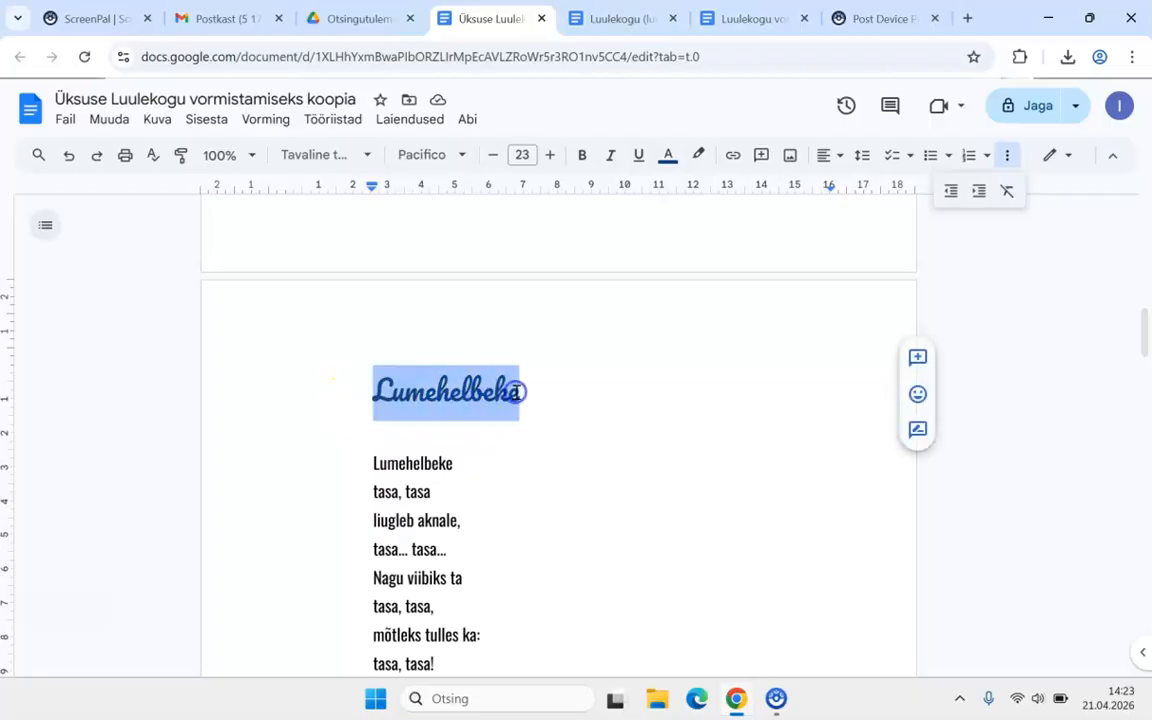
pyautogui.click(368, 152)
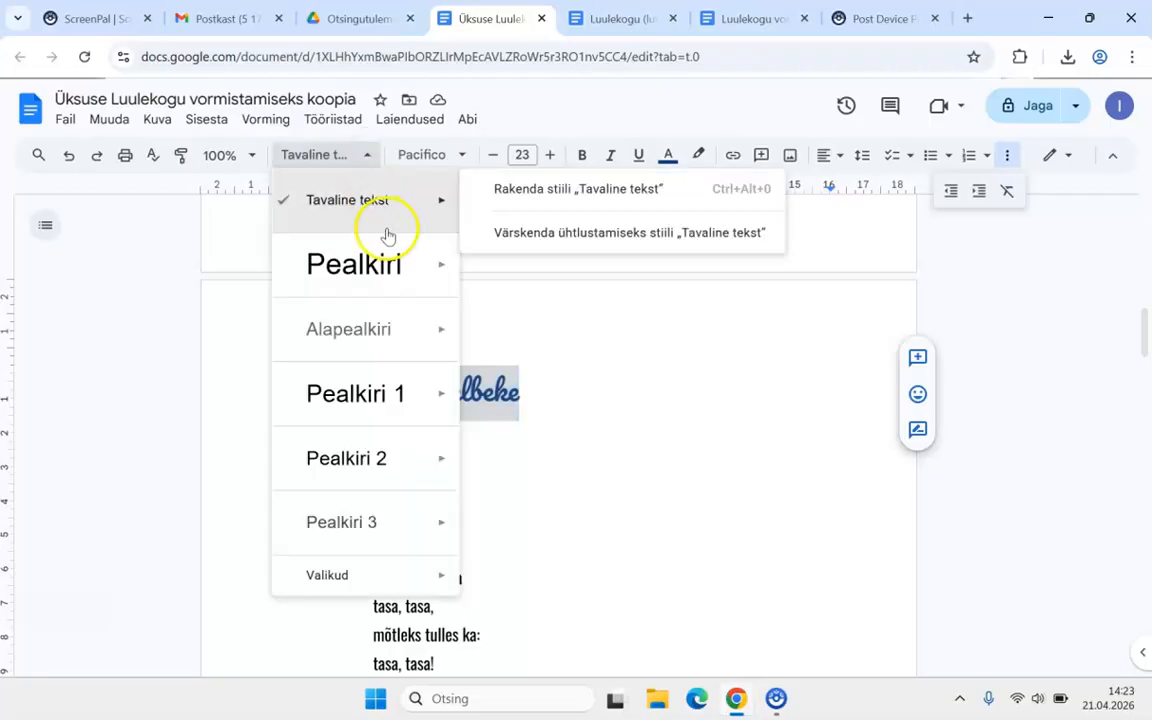
pyautogui.click(380, 393)
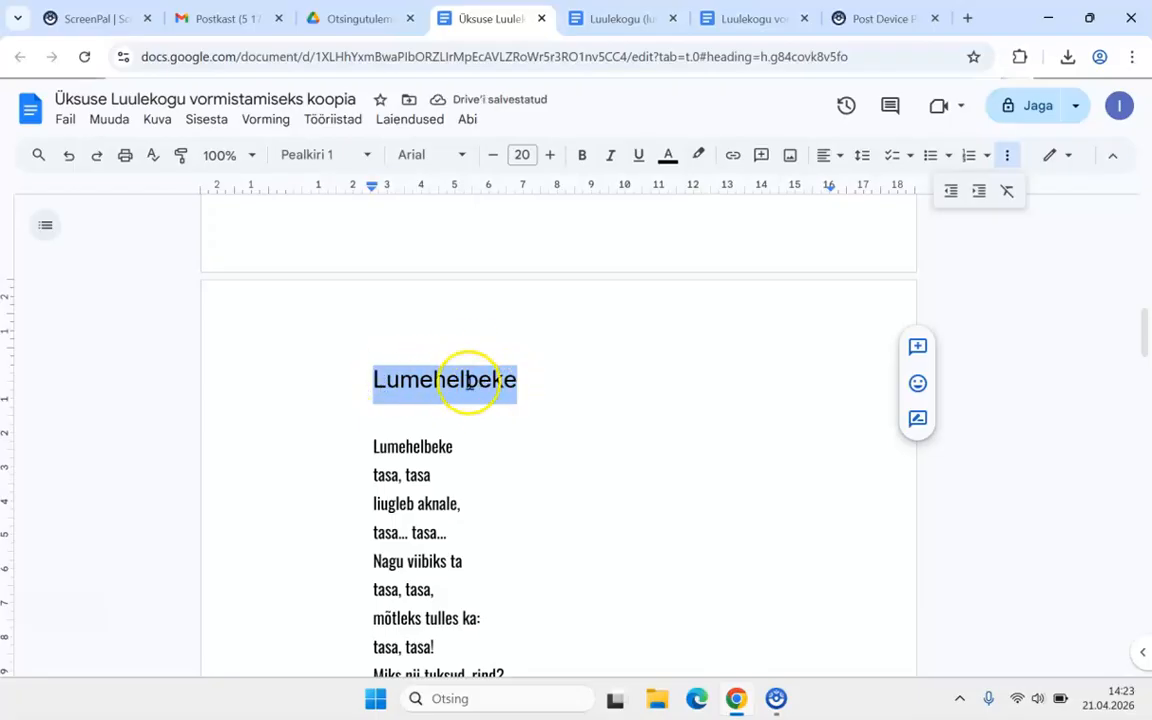
pyautogui.click(462, 155)
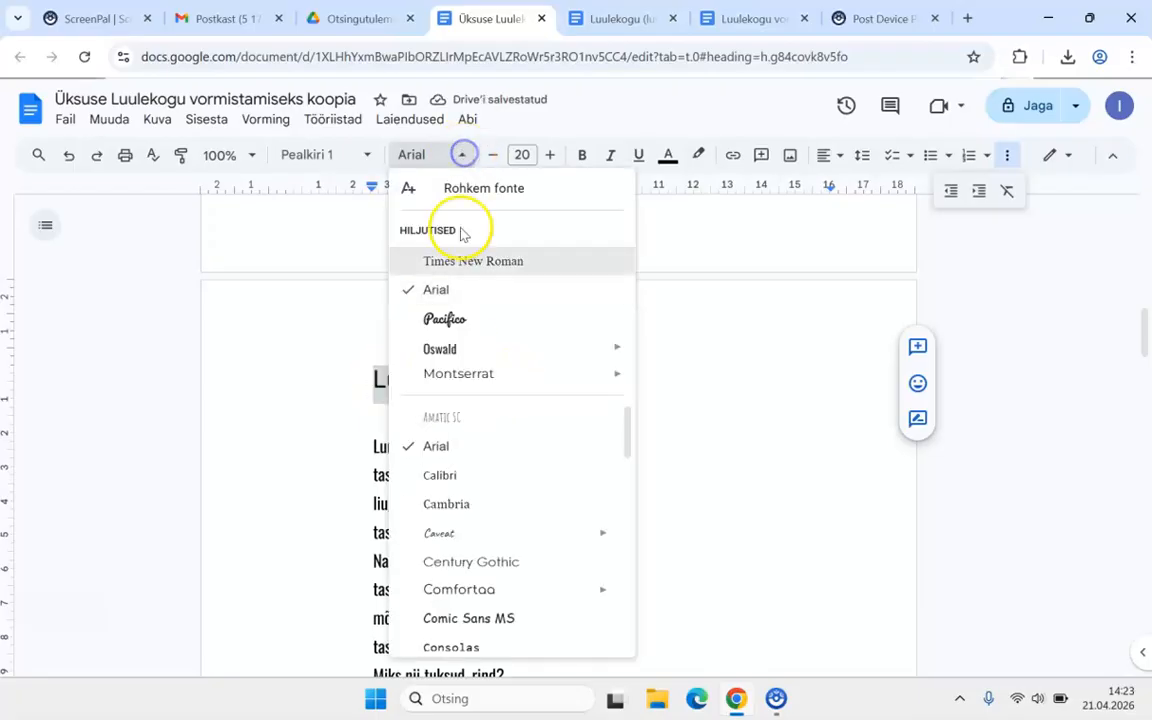
pyautogui.click(469, 330)
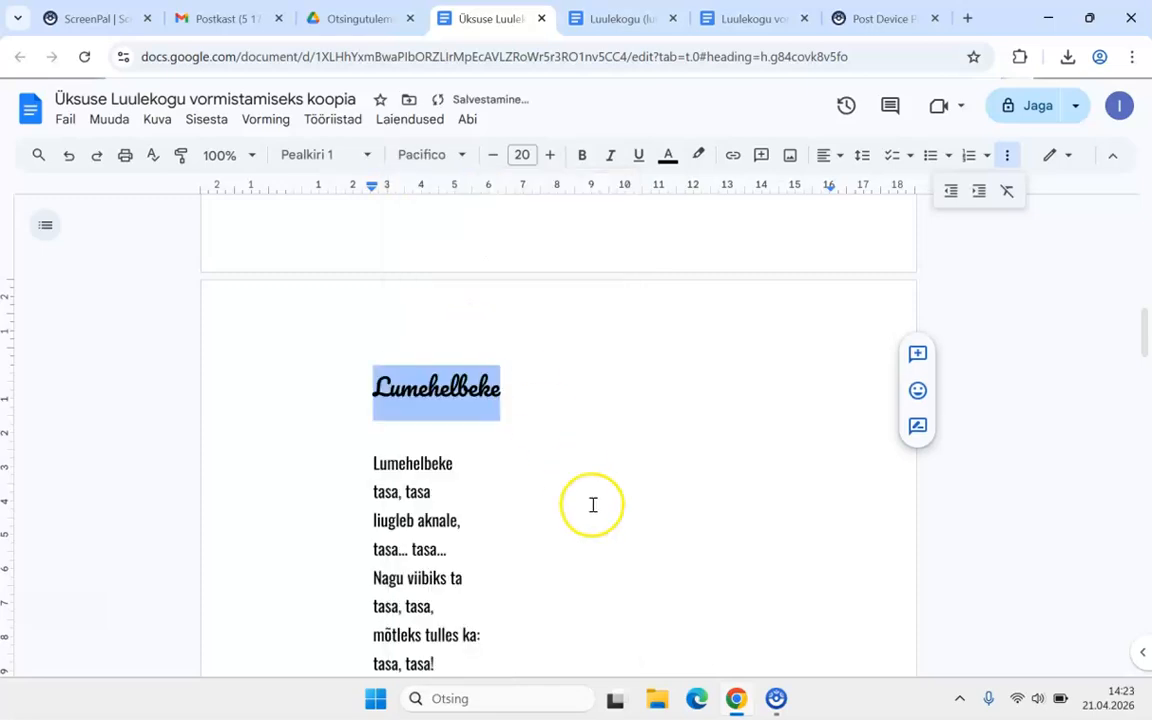
# - Apply the Pealkiri 1 style to the "Tulen, tulen!" poem title
pyautogui.scroll(-2, 591, 504)
pyautogui.scroll(-9, 592, 504)
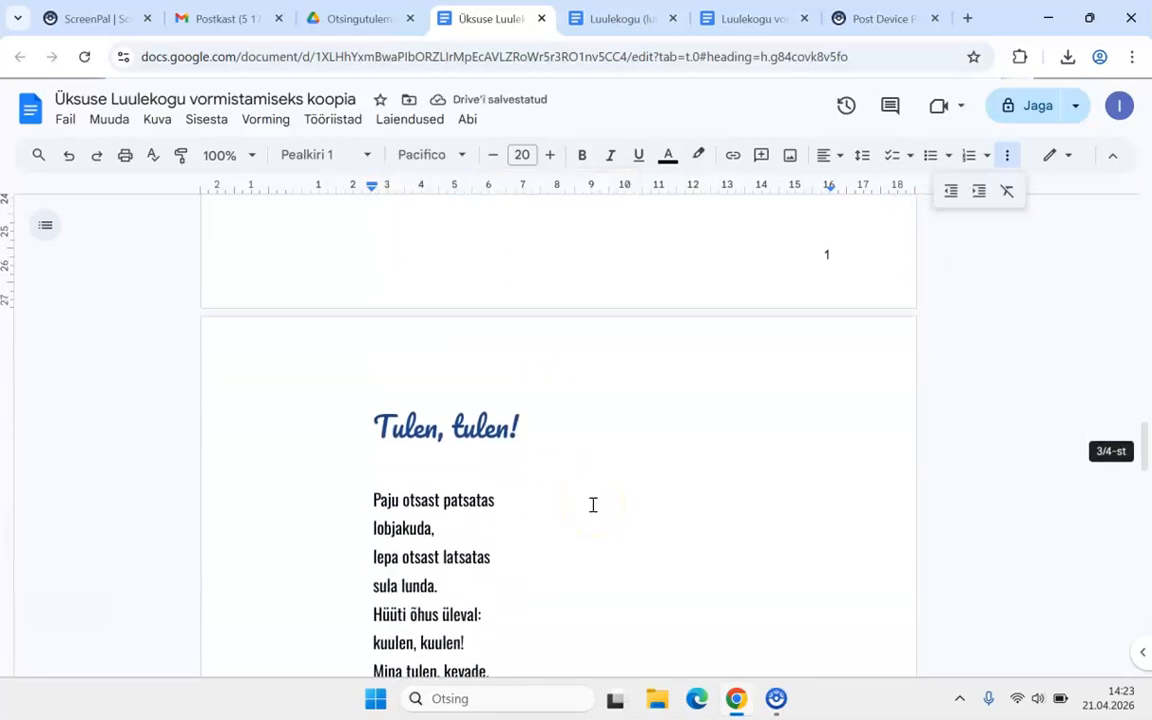
pyautogui.moveTo(375, 424); pyautogui.dragTo(536, 433)
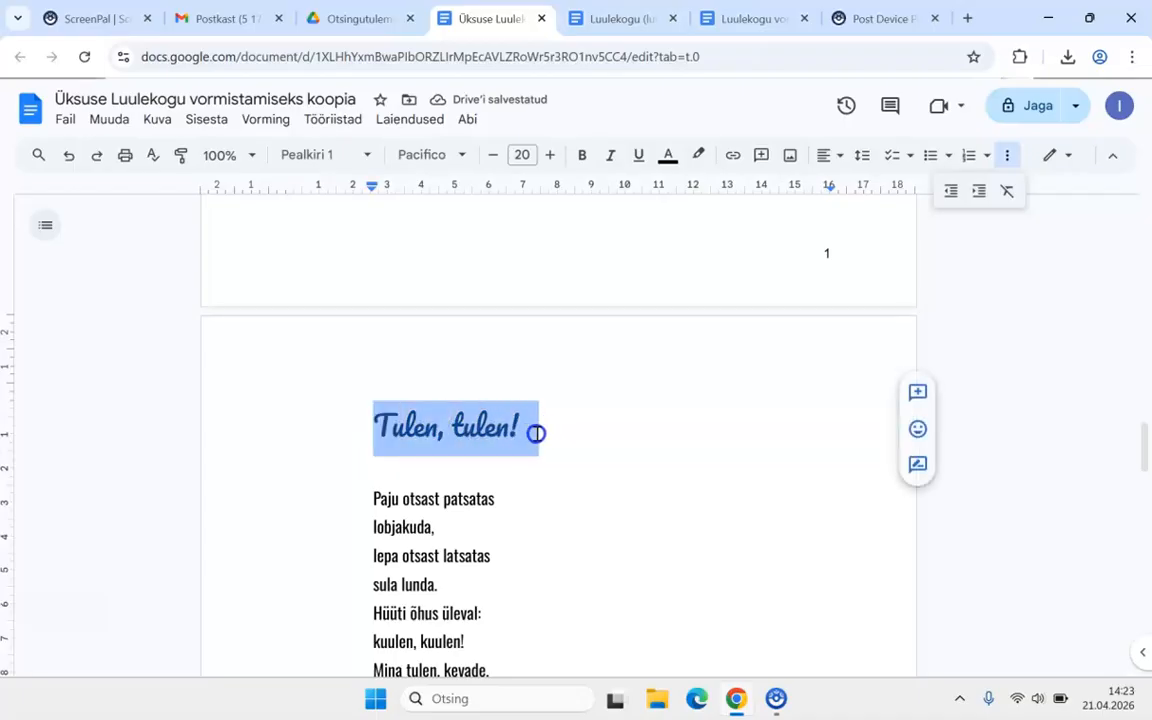
pyautogui.click(364, 155)
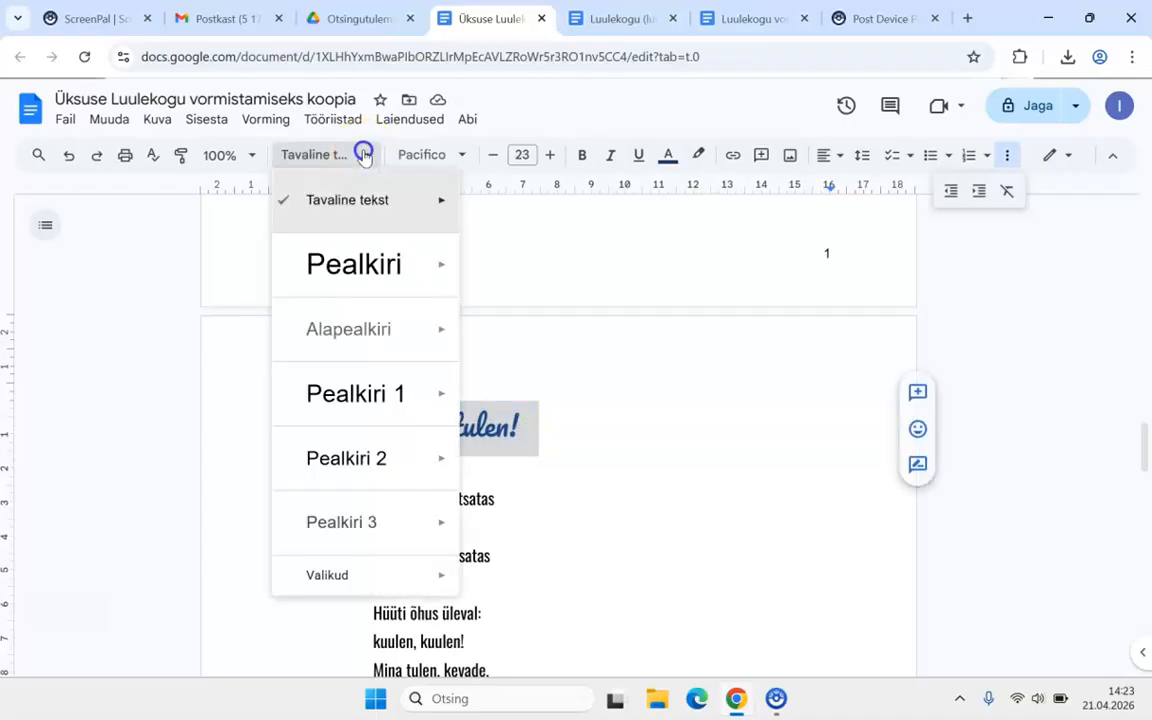
pyautogui.click(361, 397)
# - Apply the Pealkiri 1 style to the "Talvine tihane" poem title
pyautogui.scroll(-5, 590, 490)
pyautogui.scroll(-5, 600, 502)
pyautogui.moveTo(368, 393); pyautogui.dragTo(556, 405)
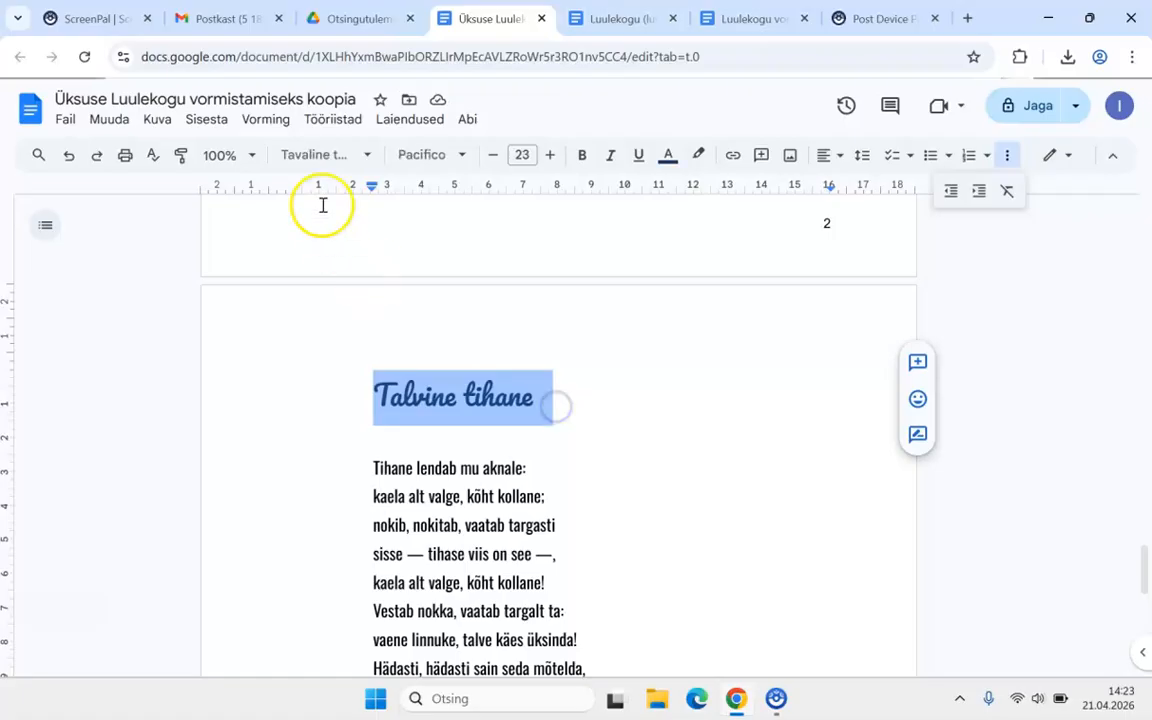
pyautogui.click(366, 155)
pyautogui.moveTo(405, 245)
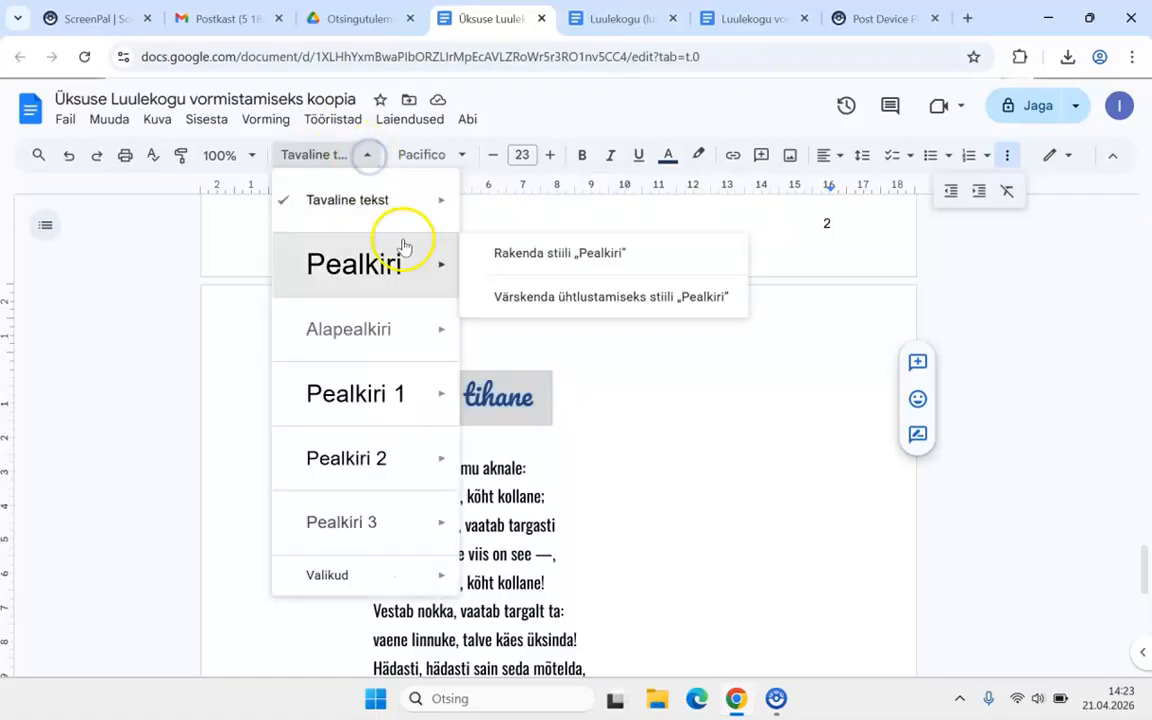
pyautogui.click(380, 390)
pyautogui.click(378, 390)
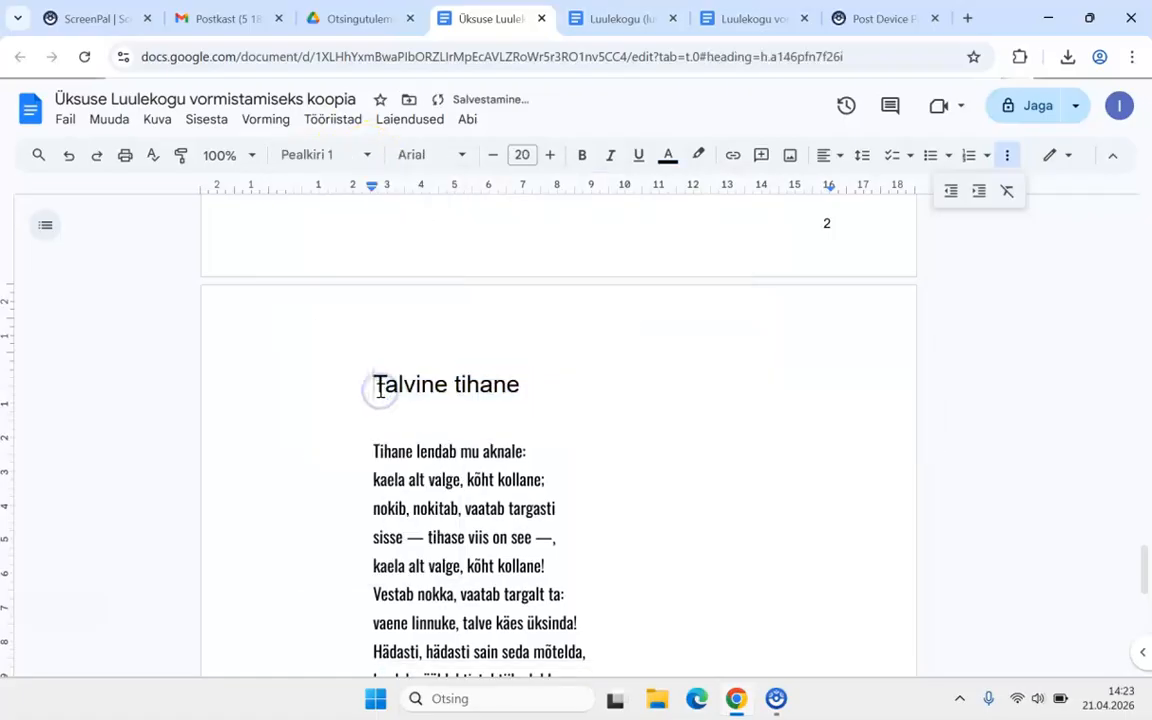
# - Check which paragraph styles the poem titles and the "Tulen, tulen!" body text have
pyautogui.click(427, 383)
pyautogui.scroll(10, 442, 388)
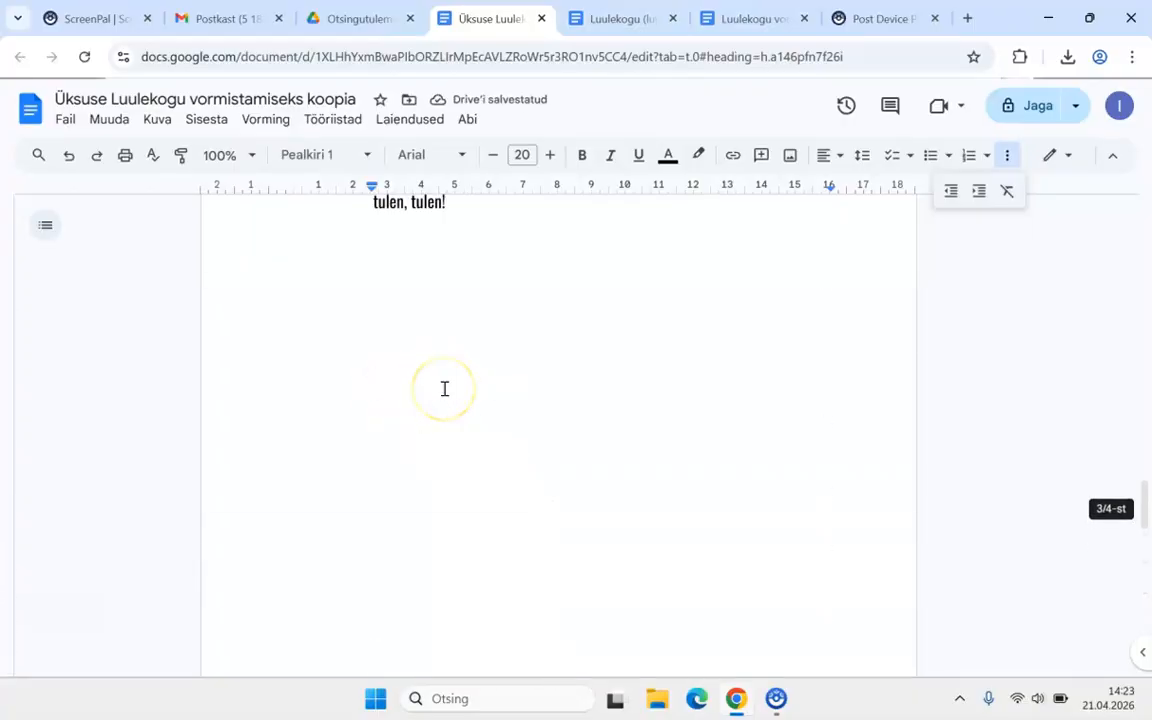
pyautogui.scroll(3, 444, 390)
pyautogui.click(420, 464)
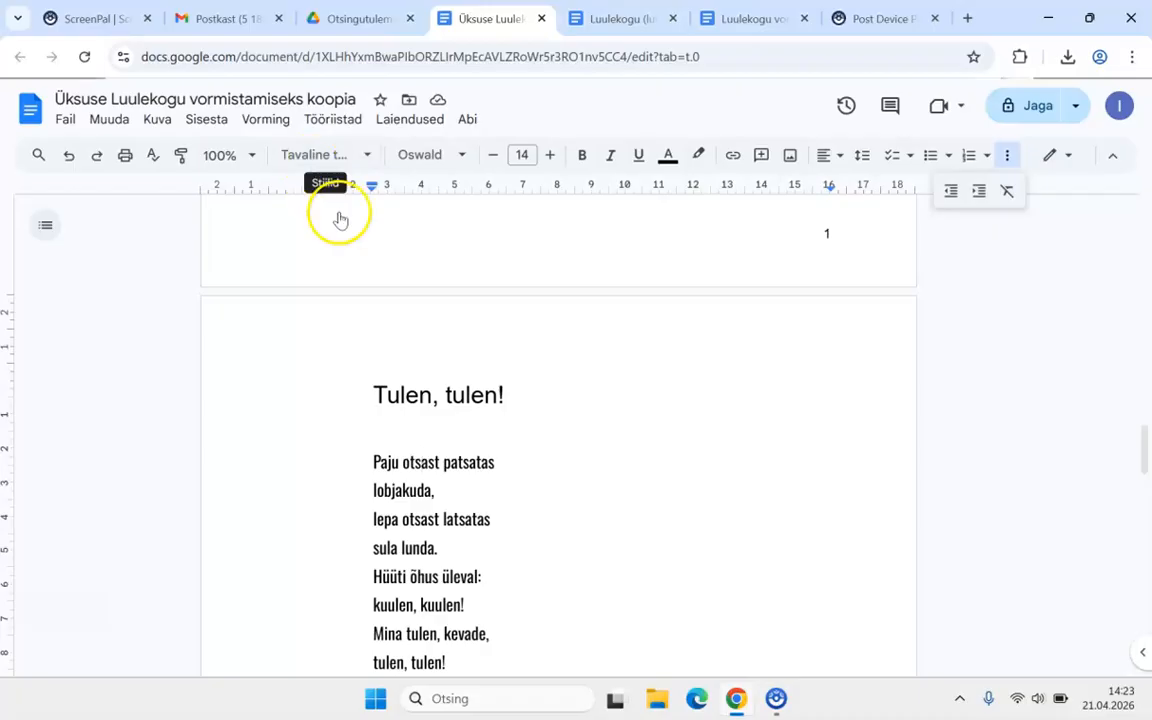
pyautogui.click(440, 395)
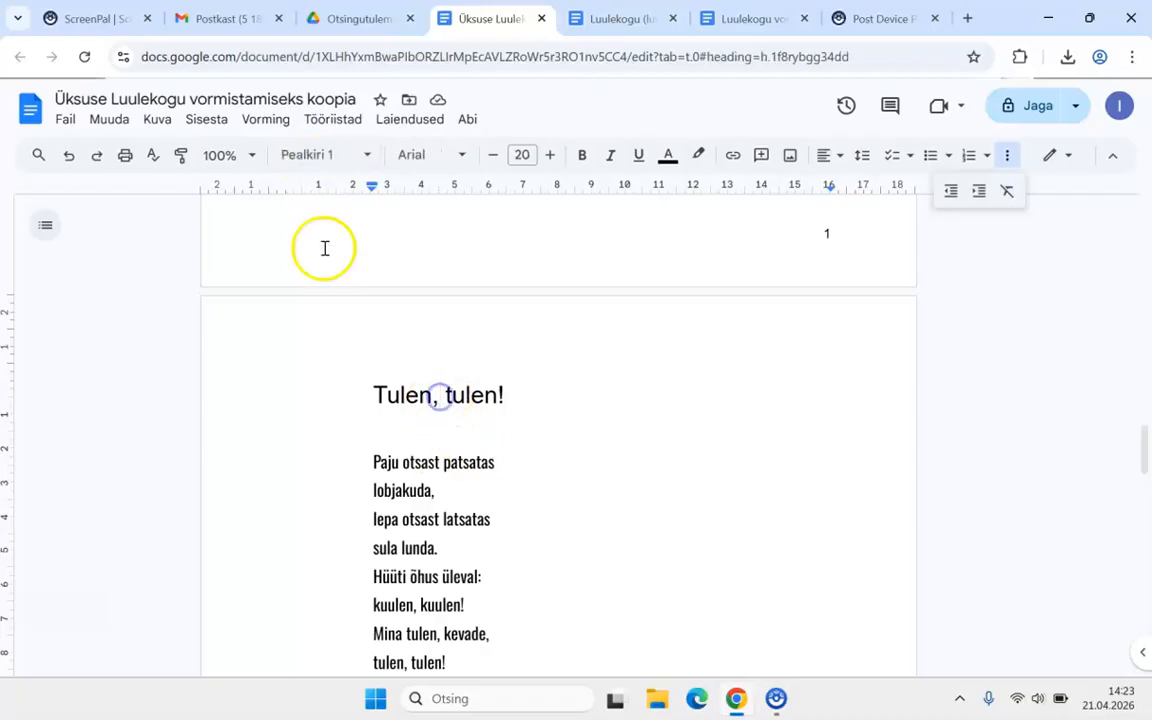
pyautogui.scroll(-10, 455, 339)
pyautogui.scroll(4, 455, 339)
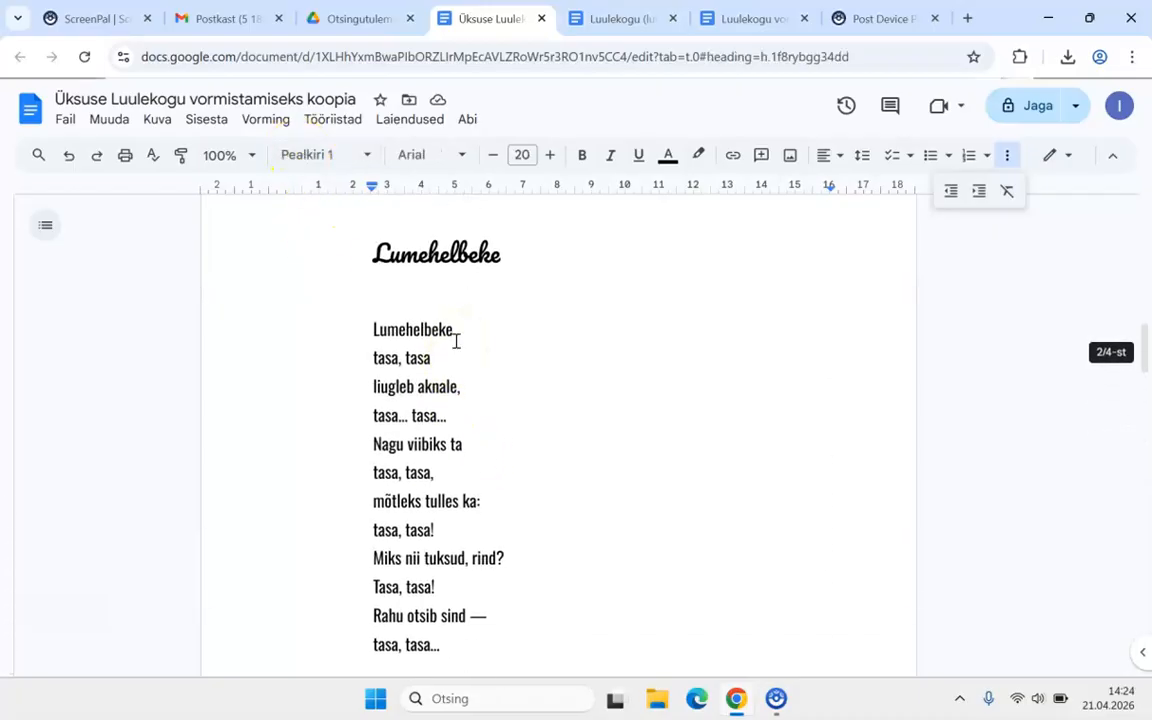
# - Insert a page break before the "Lumehelbeke" title to create a blank page after the title page
pyautogui.scroll(2, 455, 340)
pyautogui.scroll(6, 455, 341)
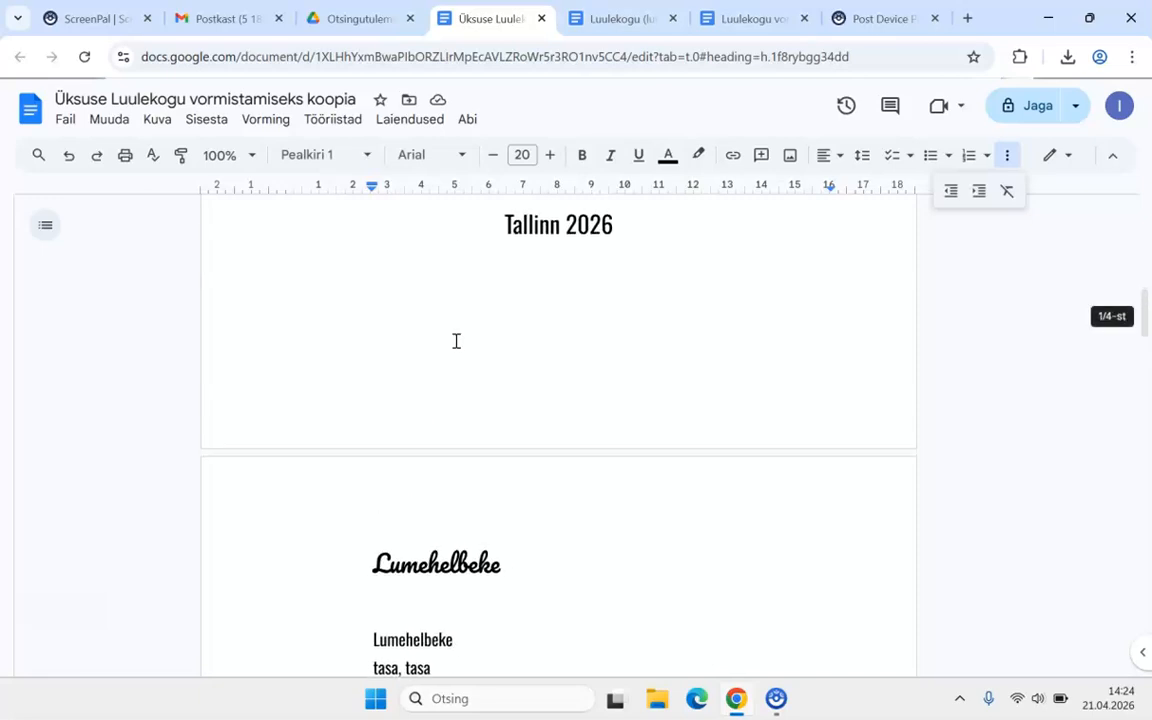
pyautogui.scroll(-6, 455, 341)
pyautogui.click(367, 375)
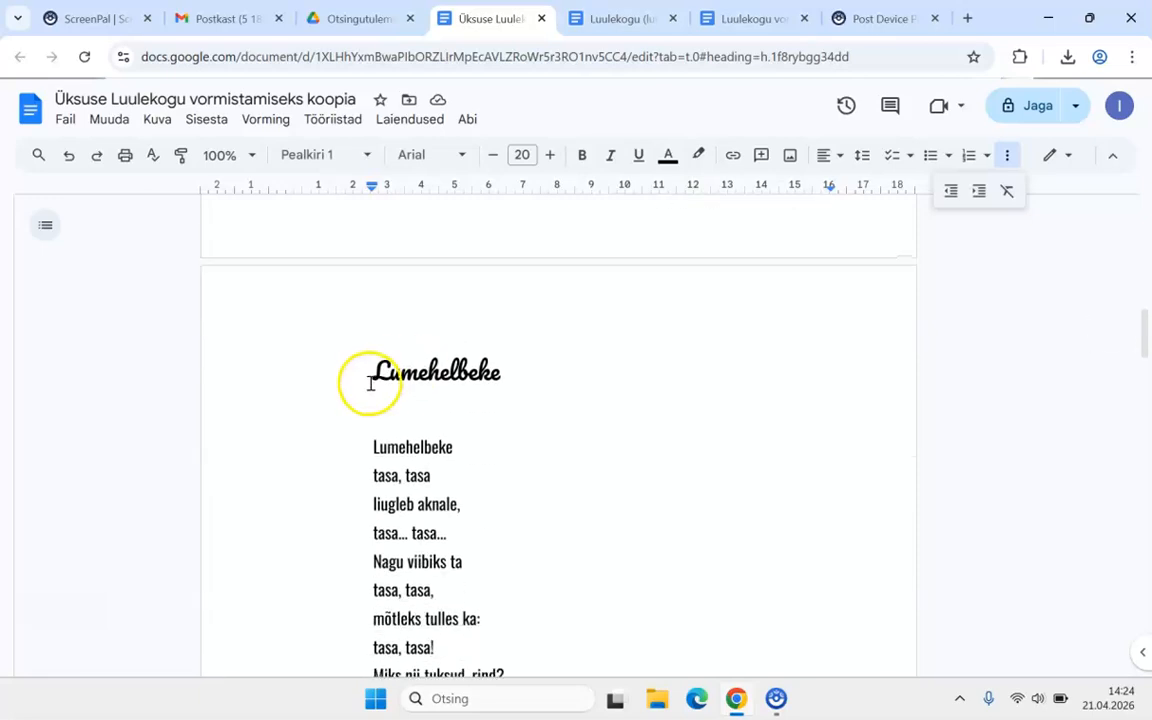
pyautogui.click(366, 374)
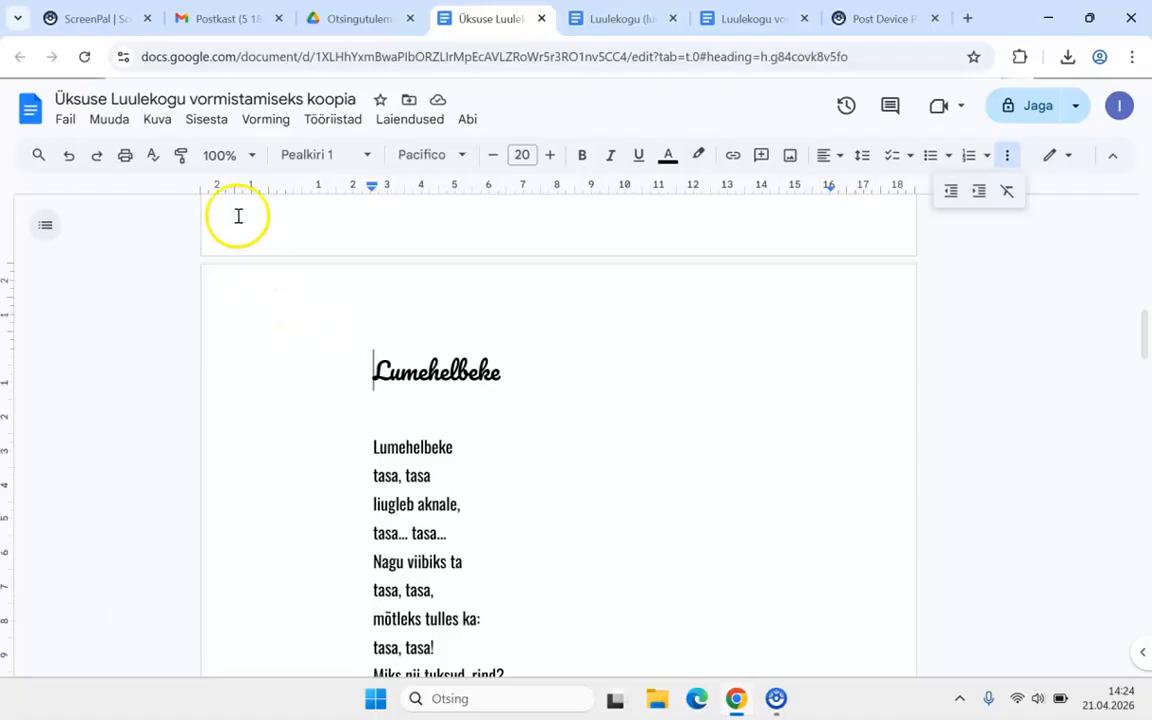
pyautogui.click(205, 121)
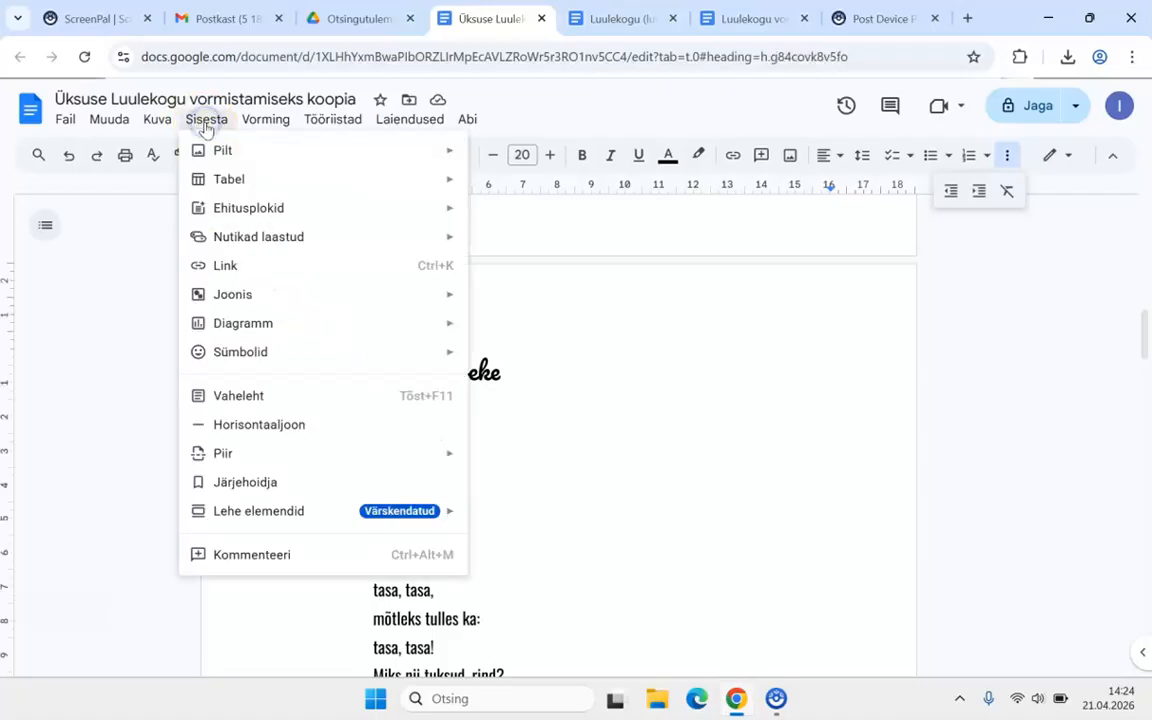
pyautogui.moveTo(415, 462)
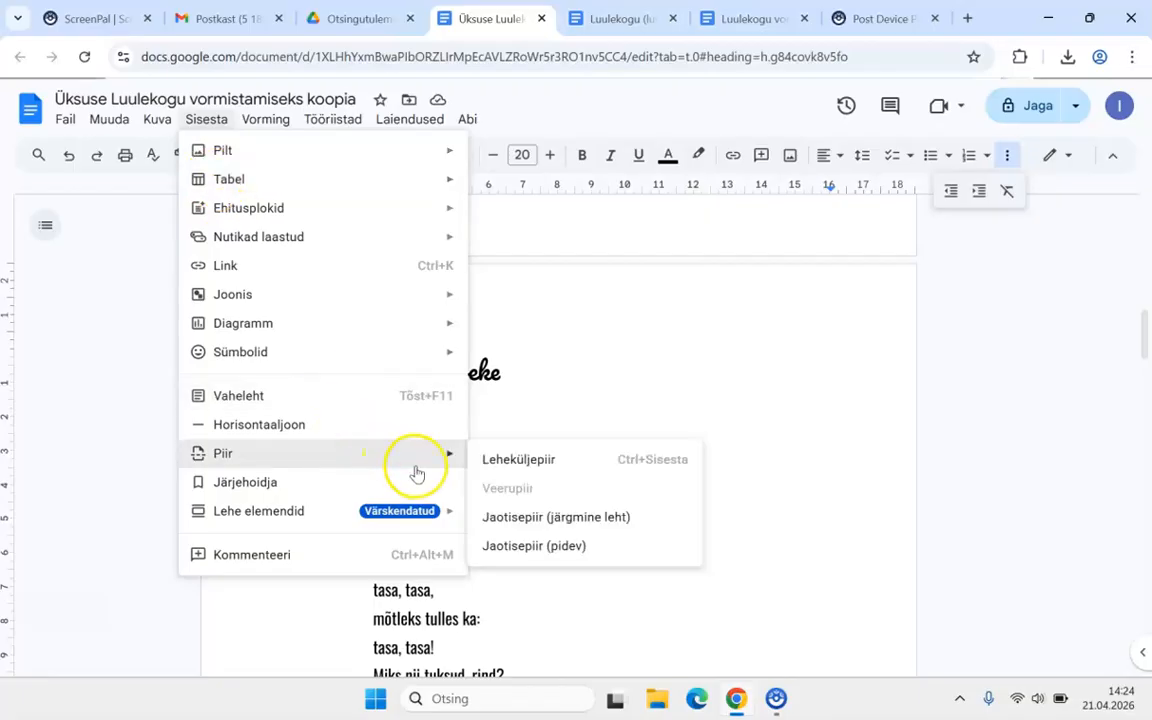
pyautogui.click(518, 460)
pyautogui.scroll(-5, 528, 466)
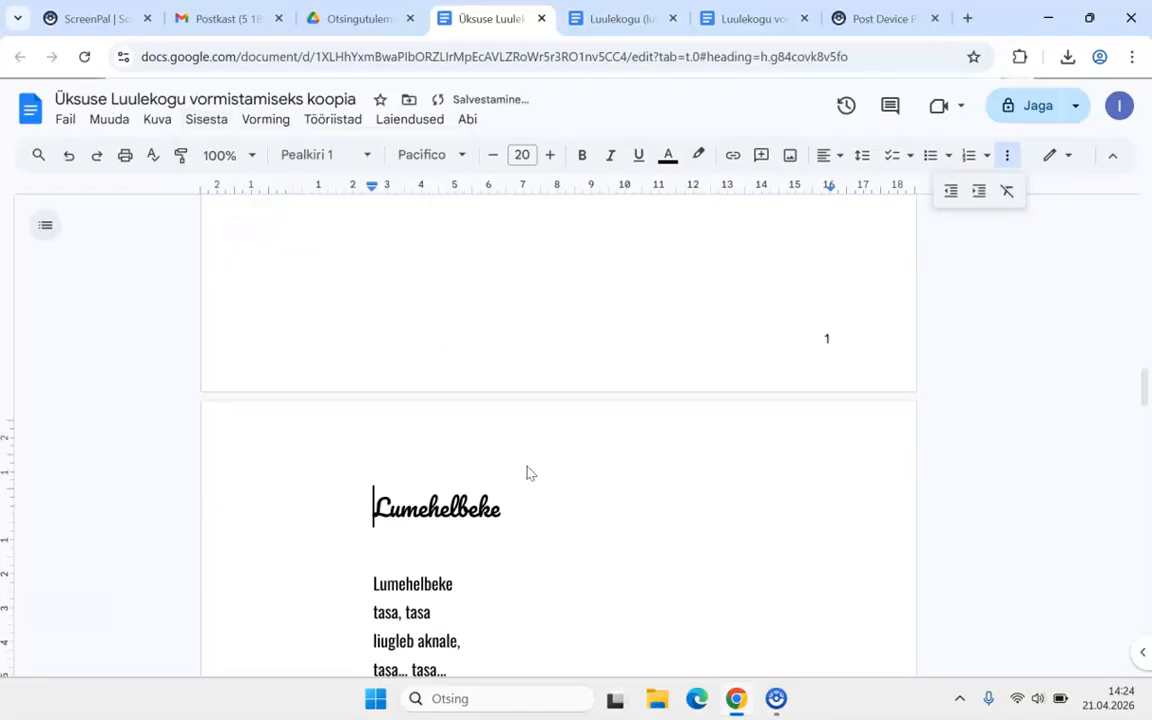
pyautogui.scroll(3, 528, 466)
pyautogui.scroll(-1, 528, 466)
# - Insert a table of contents with plain page numbers and no dotted leaders on the blank page before "Lumehelbeke"
pyautogui.click(326, 424)
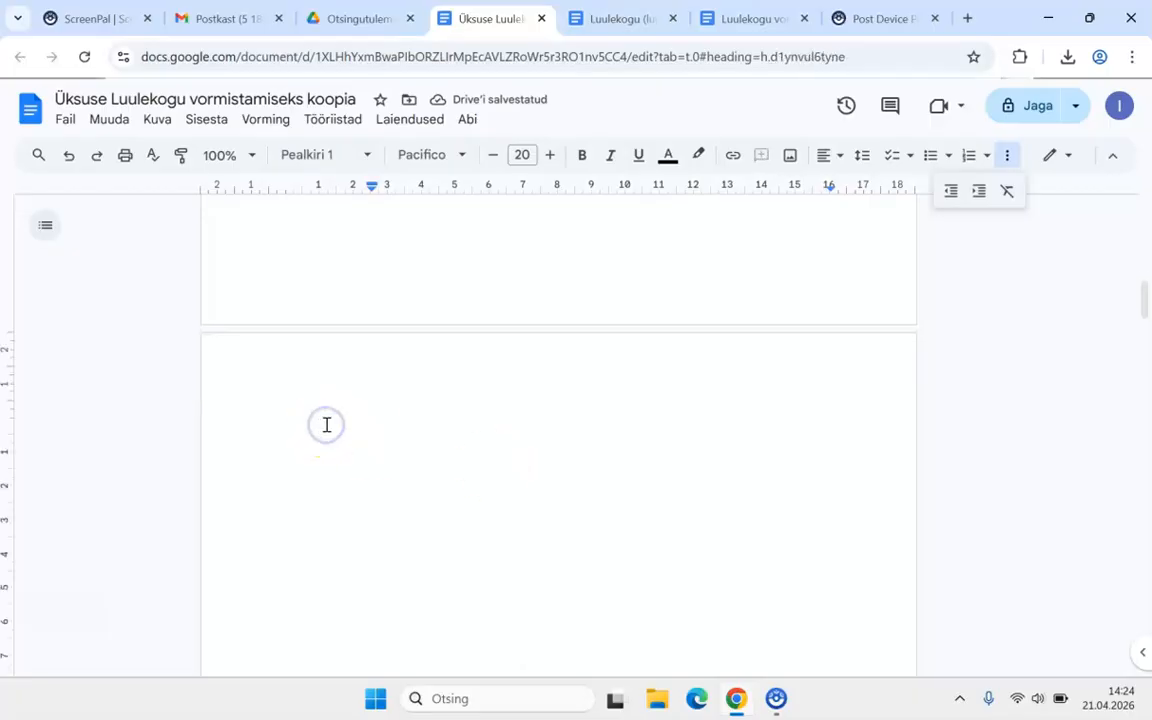
pyautogui.click(201, 120)
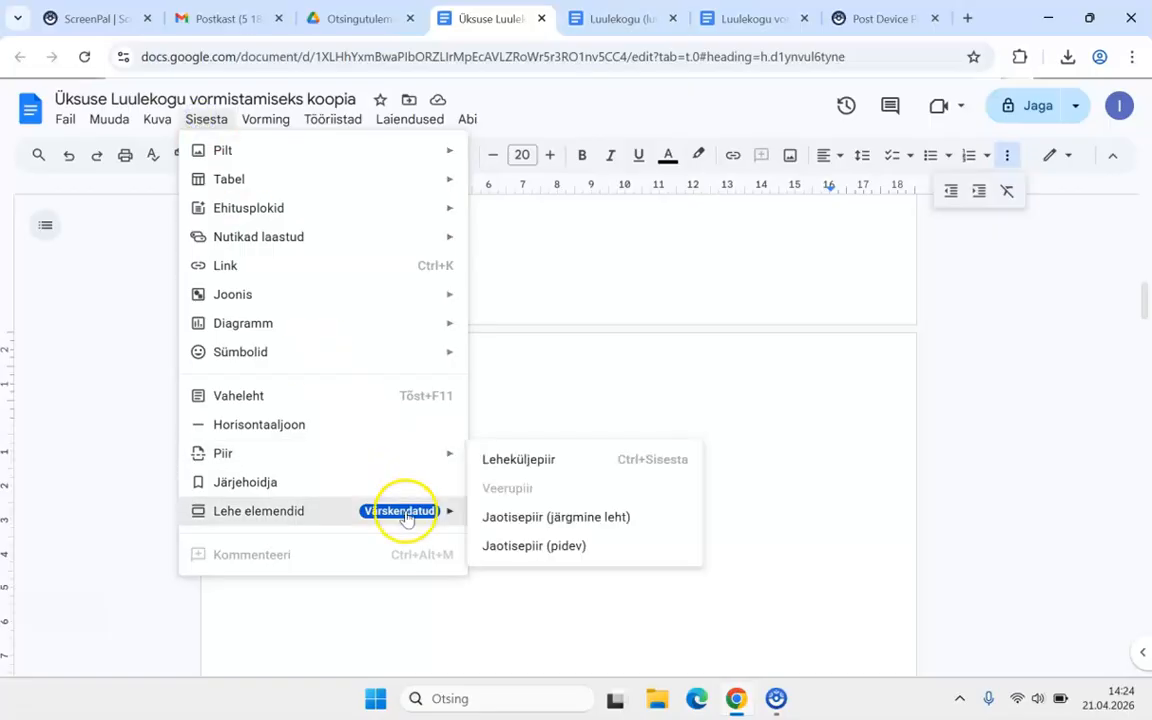
pyautogui.moveTo(410, 521)
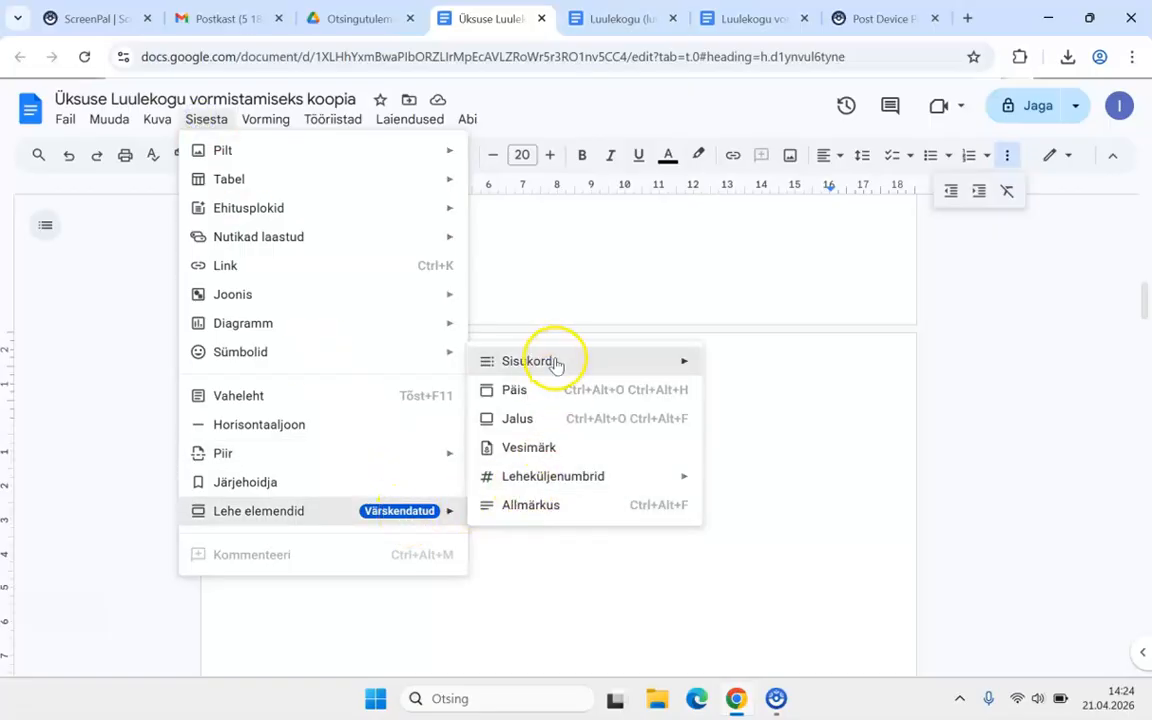
pyautogui.moveTo(555, 362)
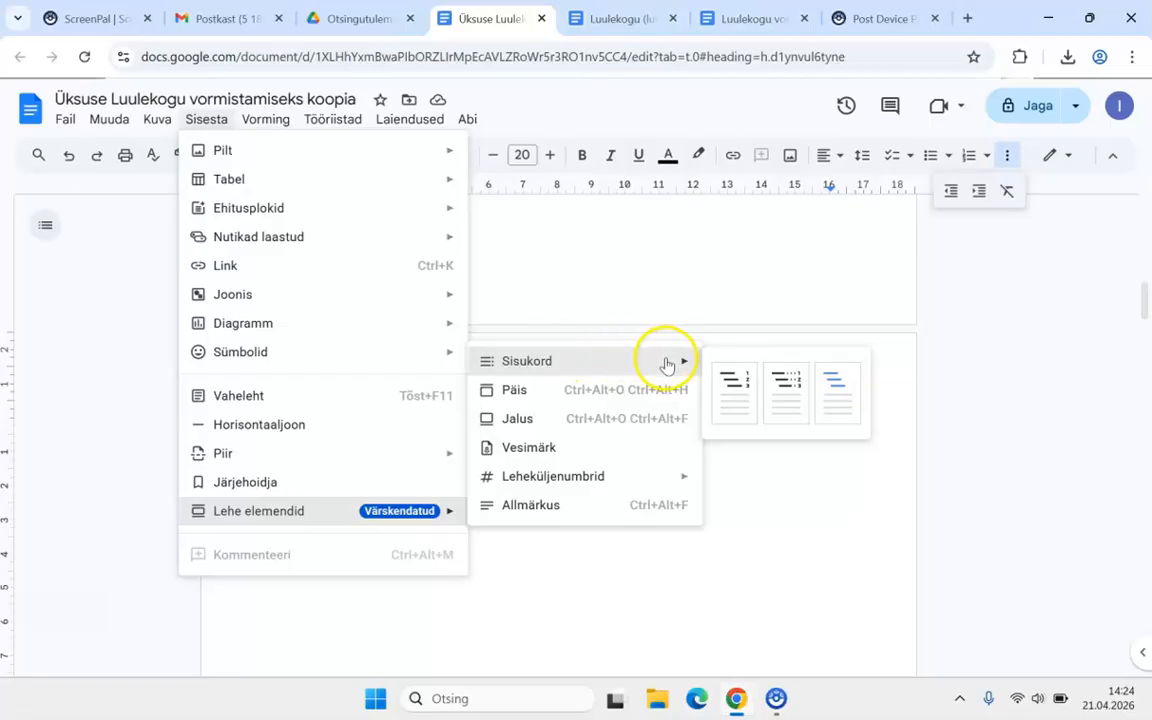
pyautogui.click(733, 391)
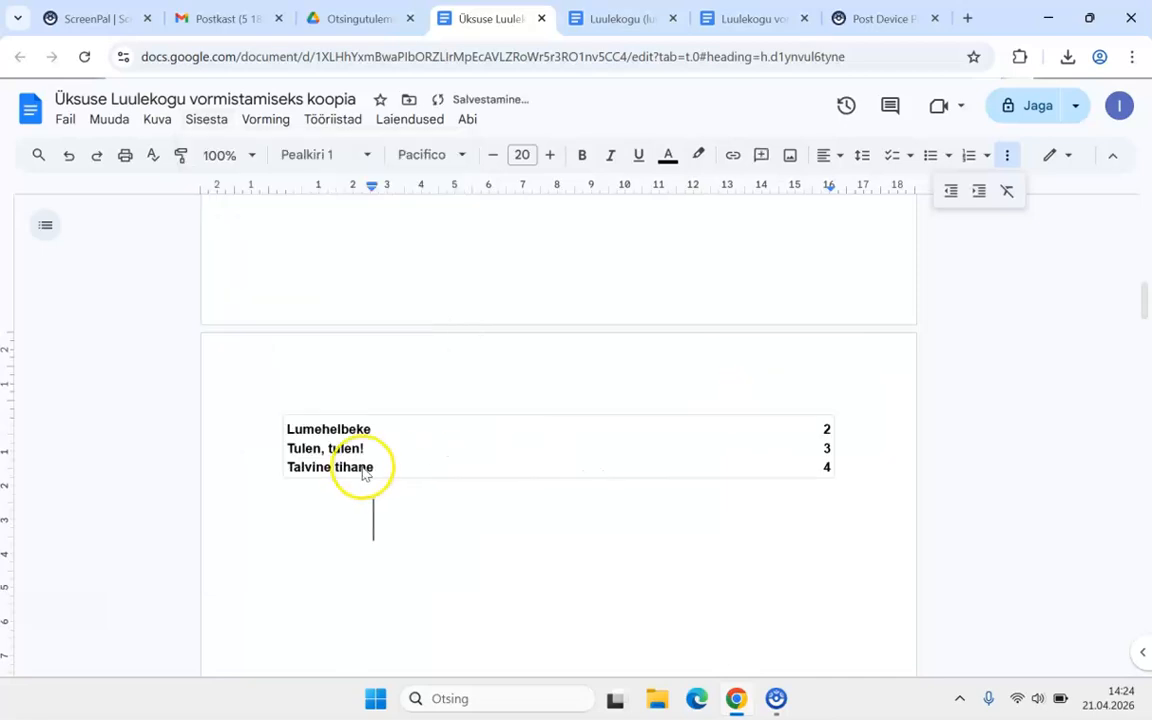
# - Insert a page break below "Tallinn 2026" on the title page and enter the heading "Sisukord" on the new page
pyautogui.scroll(3, 360, 465)
pyautogui.scroll(-1, 361, 464)
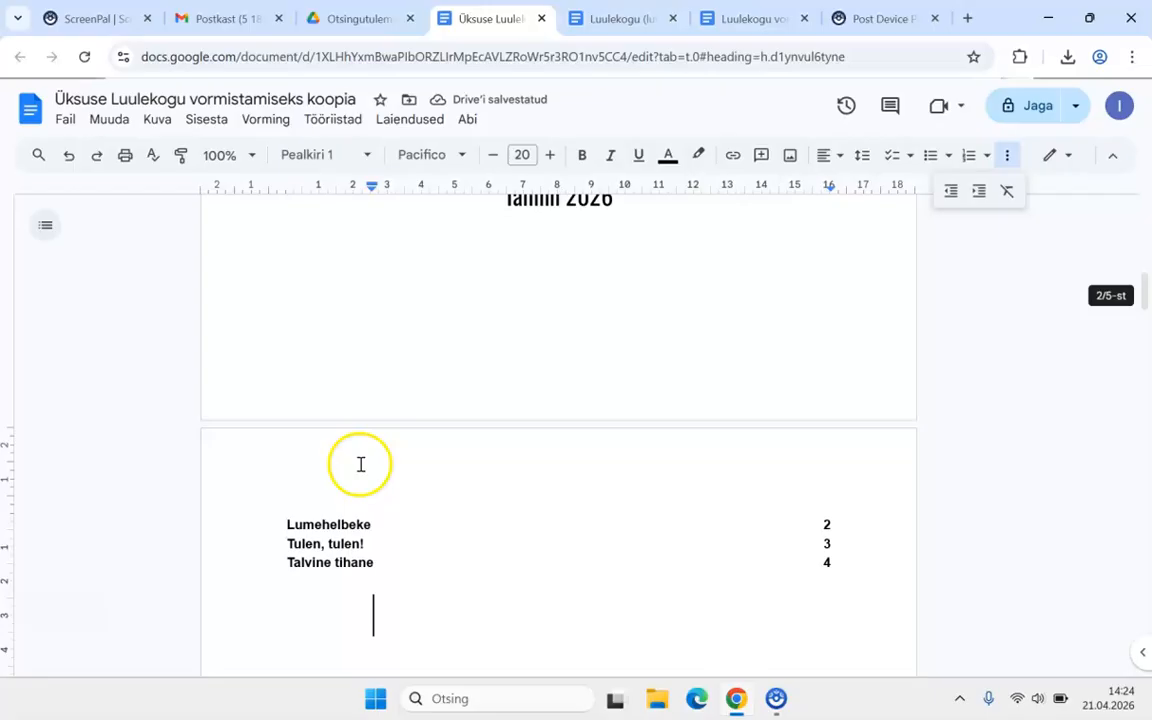
pyautogui.click(303, 494)
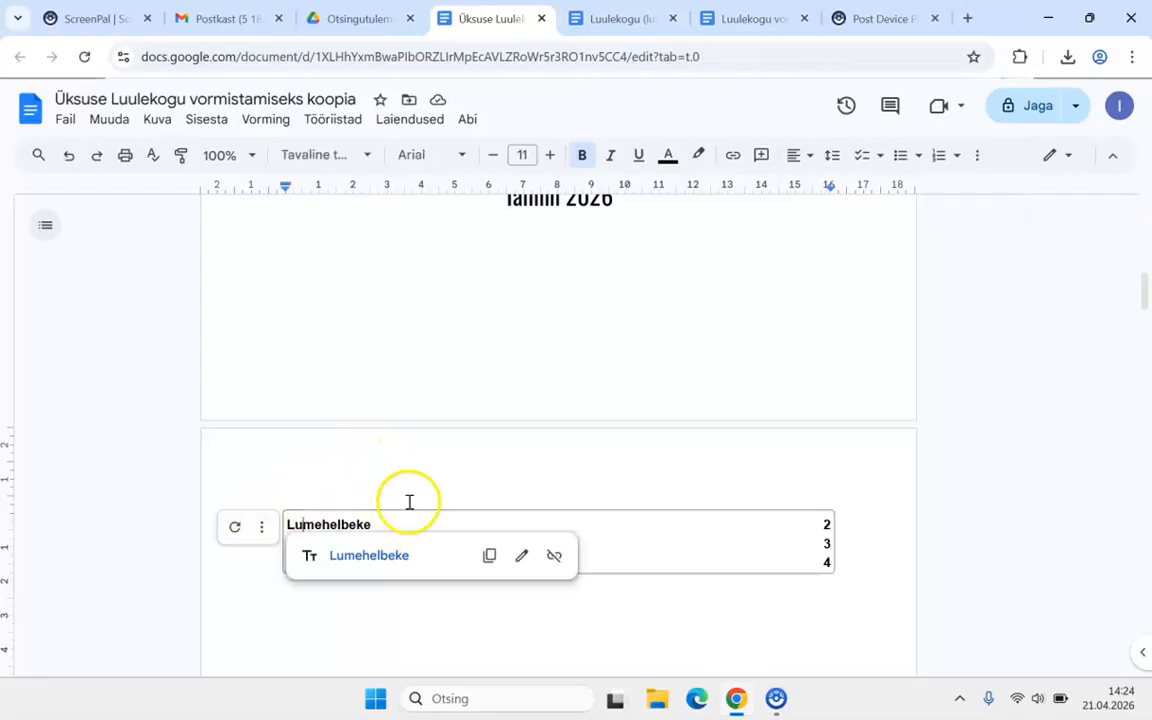
pyautogui.click(466, 485)
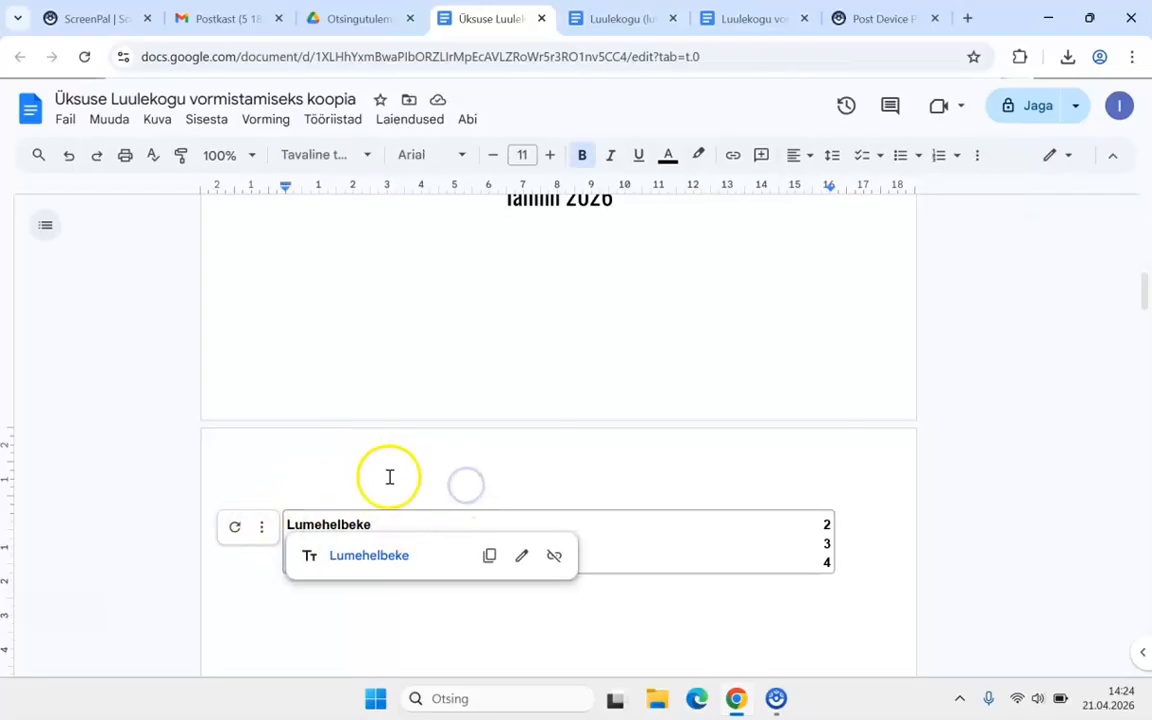
pyautogui.scroll(1, 445, 424)
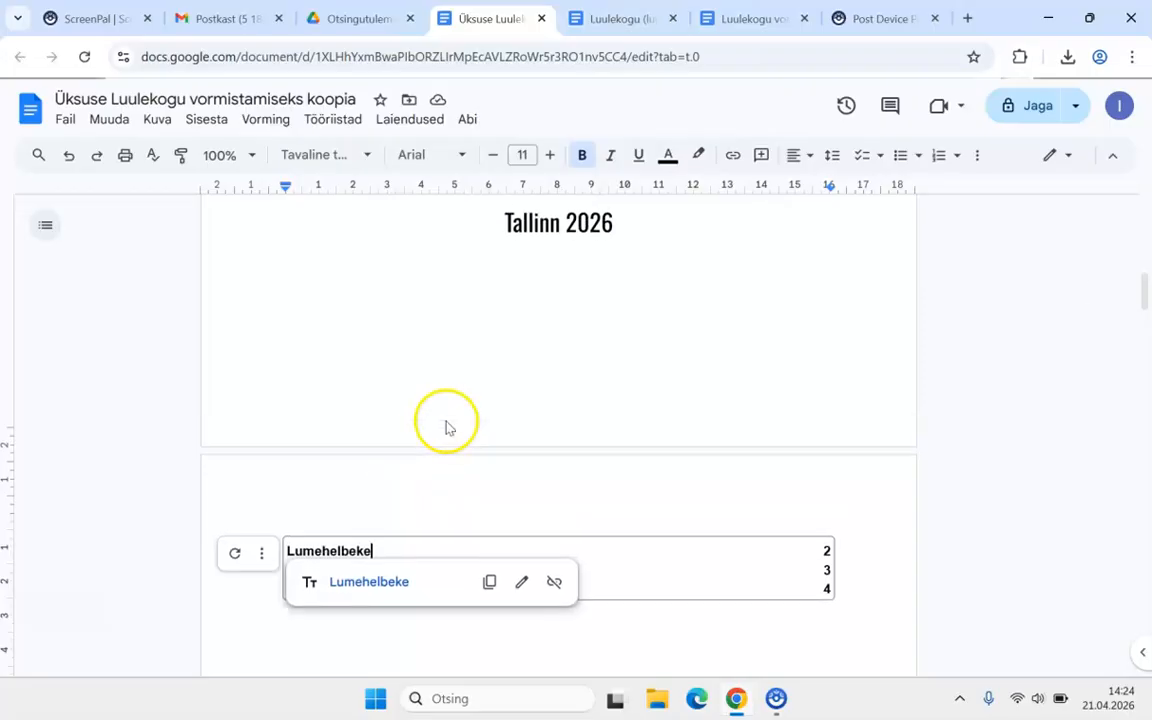
pyautogui.click(351, 397)
pyautogui.hotkey('ctrl', 'Return')
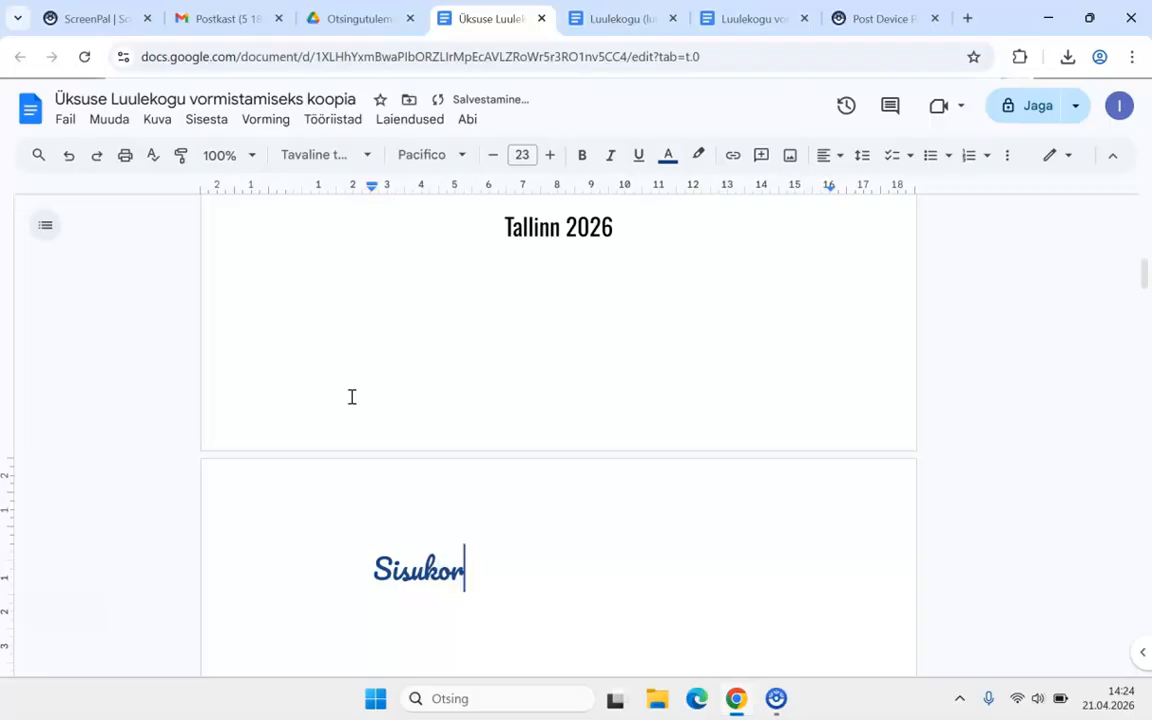
# - Remove the page break after the "Sisukord" heading so the table of contents sits directly beneath it
pyautogui.scroll(-4, 351, 397)
pyautogui.click(350, 396)
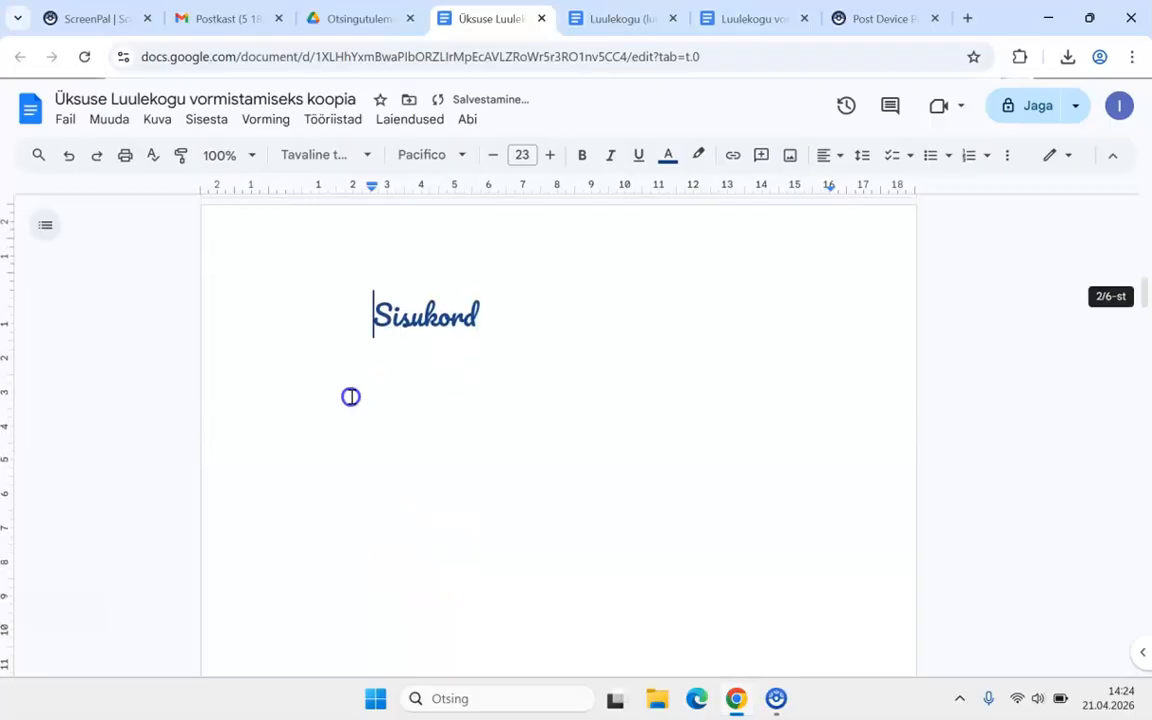
pyautogui.click(515, 314)
pyautogui.write('Lumehelbeke\t2 Tulen, tulen!\t3 Talvine tihane\t4')
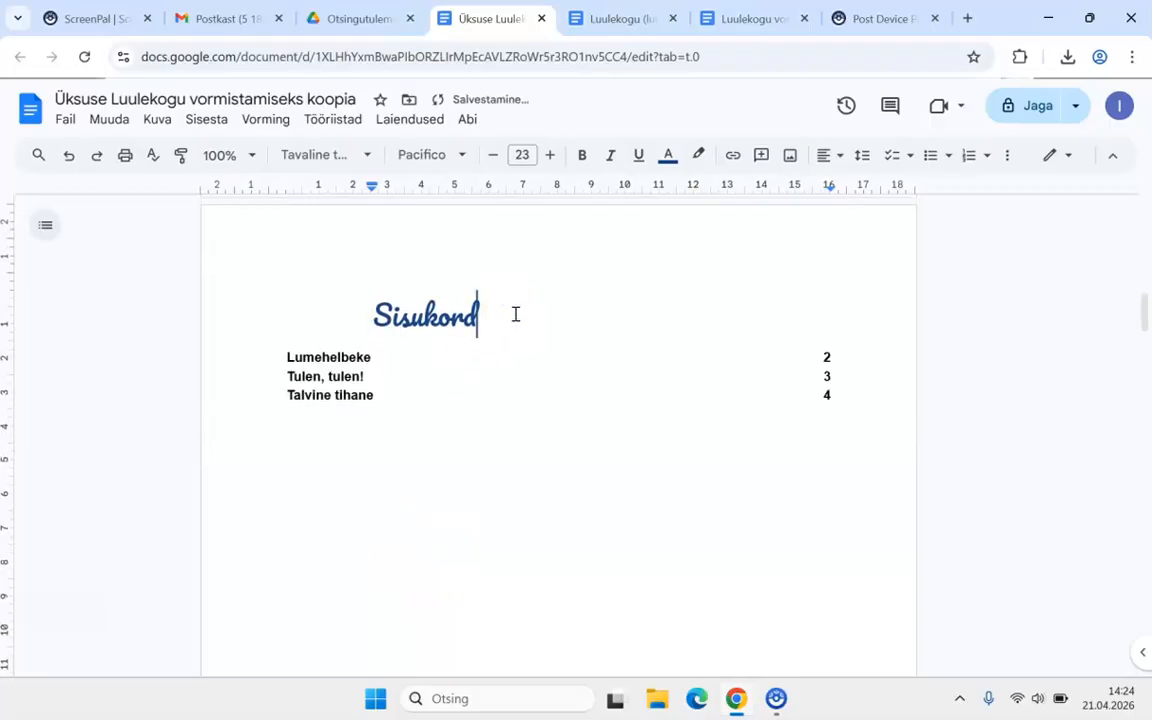
# - Decrease the indent of the "Sisukord" heading until it aligns with the table of contents entries
pyautogui.click(373, 314)
pyautogui.click(544, 225)
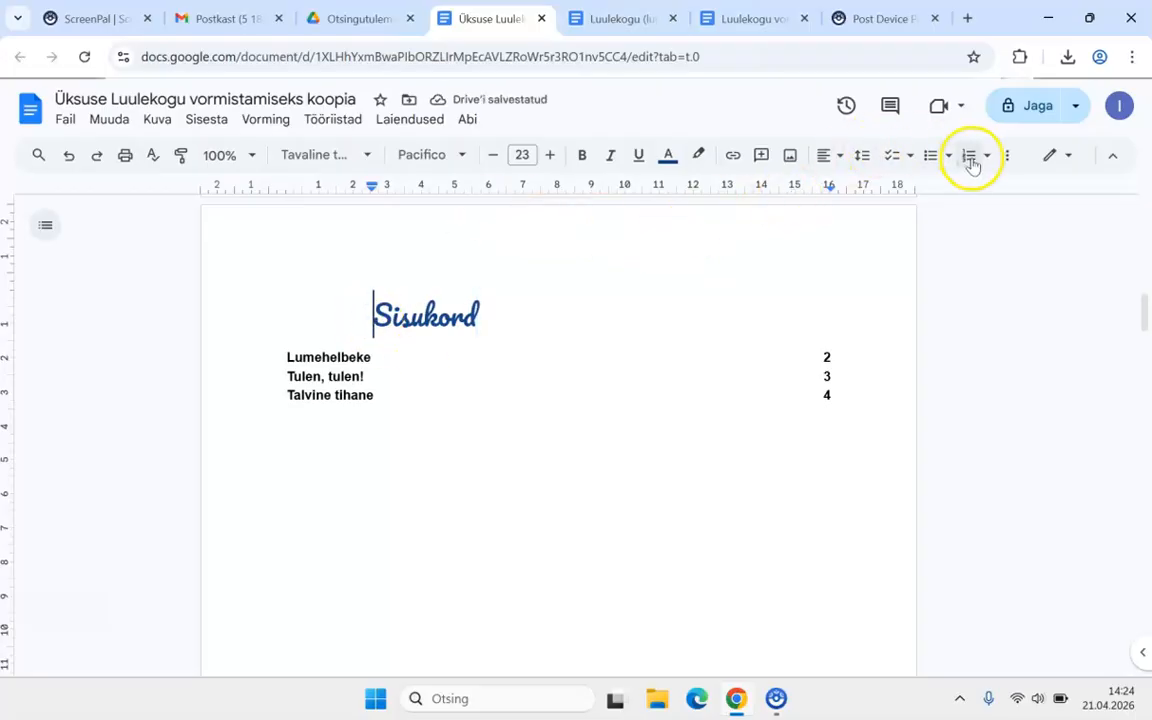
pyautogui.click(1010, 156)
pyautogui.click(949, 196)
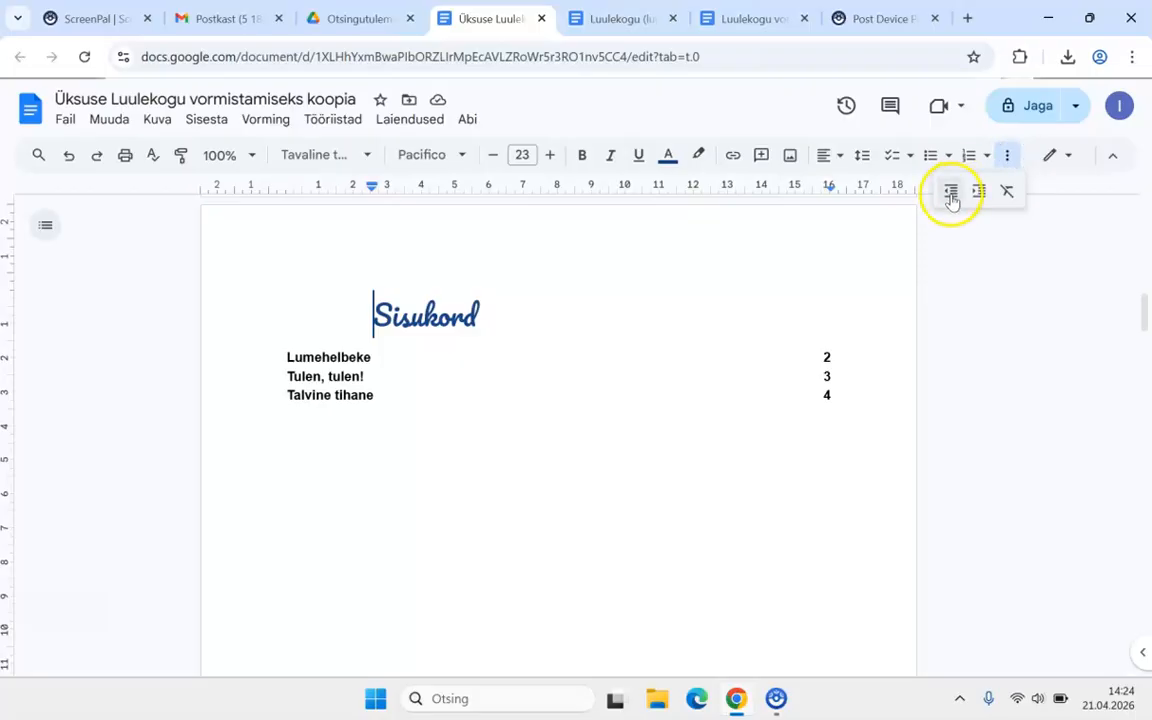
pyautogui.click(949, 196)
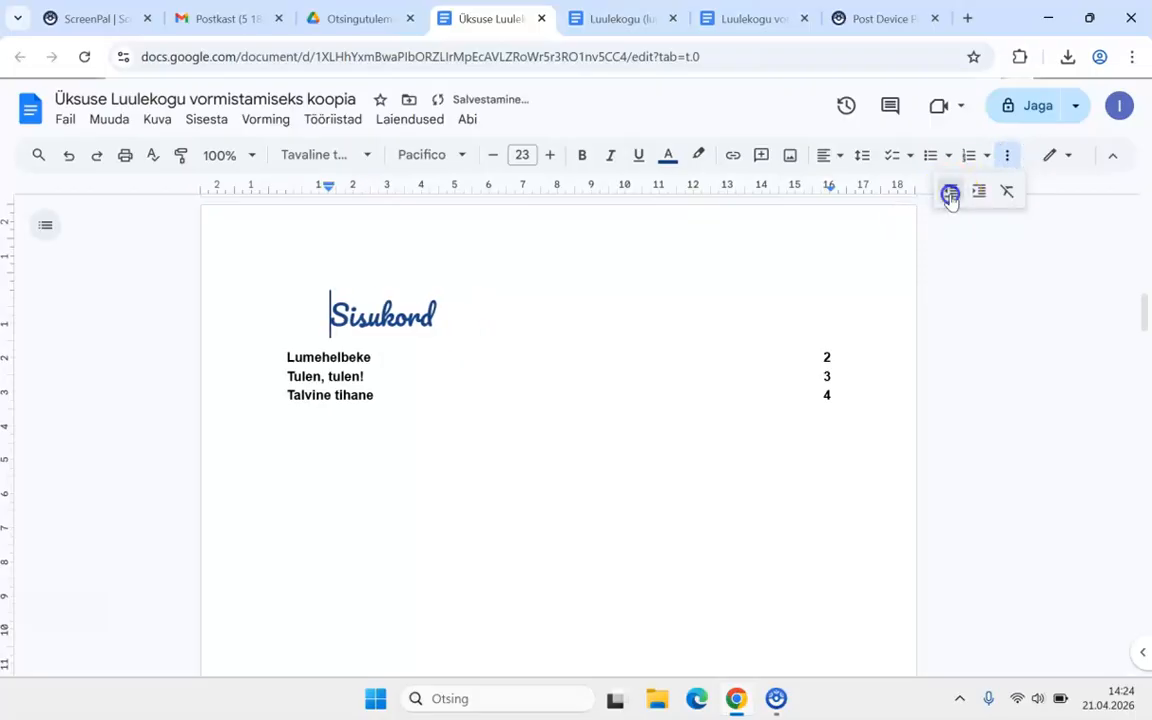
pyautogui.click(950, 196)
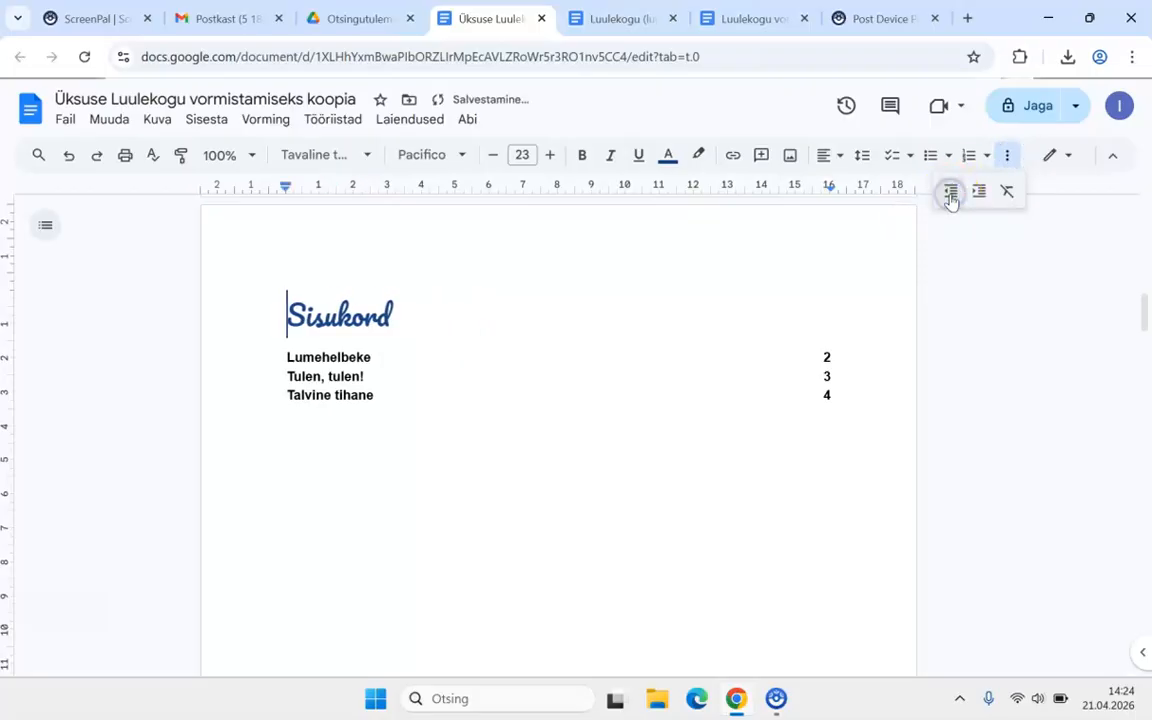
# - Update the table of contents under the "Sisukord" heading
pyautogui.click(343, 396)
pyautogui.click(235, 362)
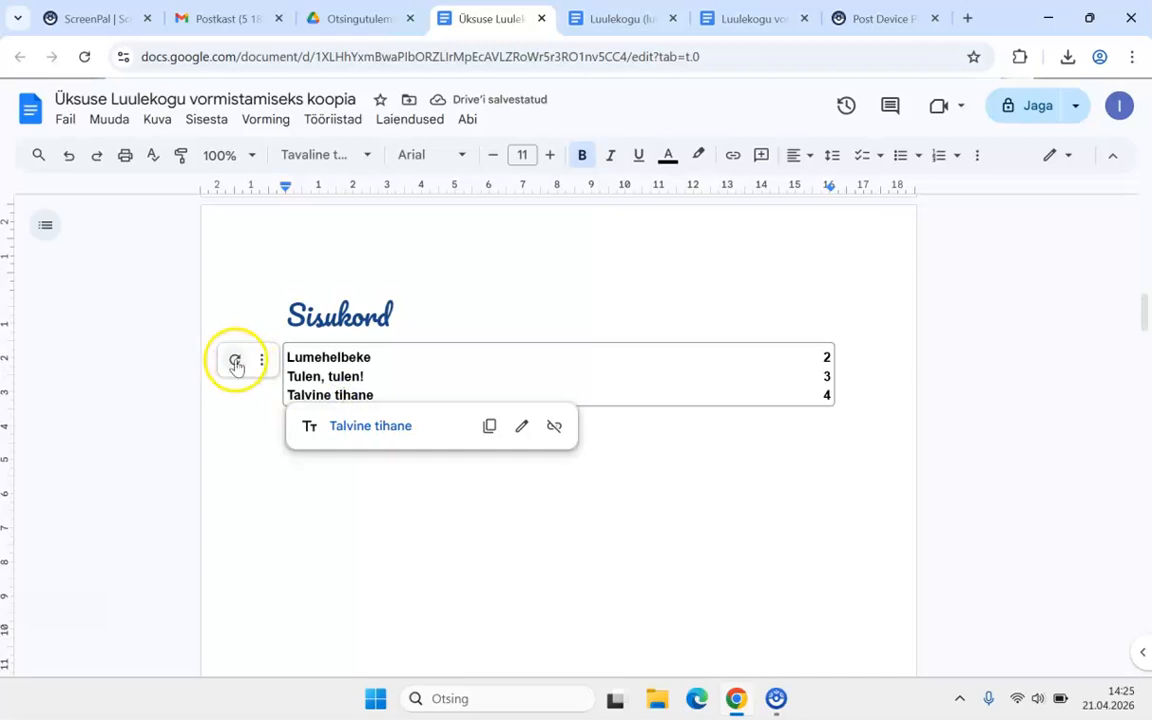
pyautogui.click(235, 362)
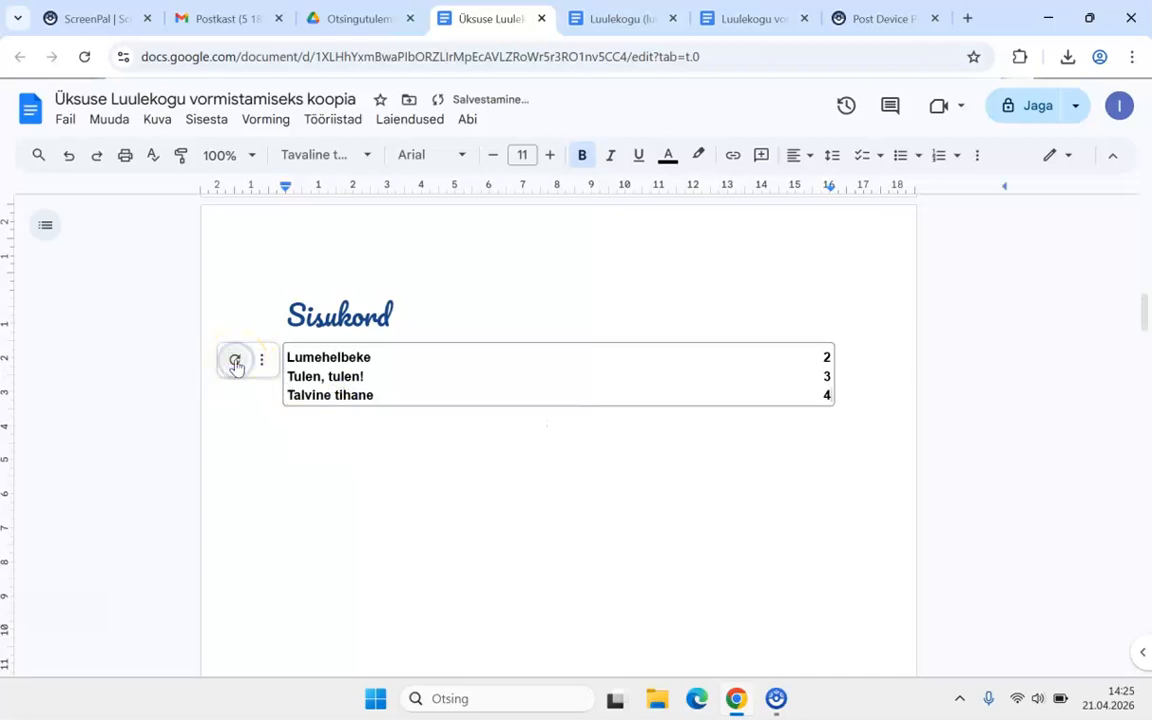
# - Set the table of contents entries from "Lumehelbeke" to "Talvine tihane" in the Pacifico font with dark blue text
pyautogui.click(387, 399)
pyautogui.moveTo(387, 399); pyautogui.dragTo(297, 365)
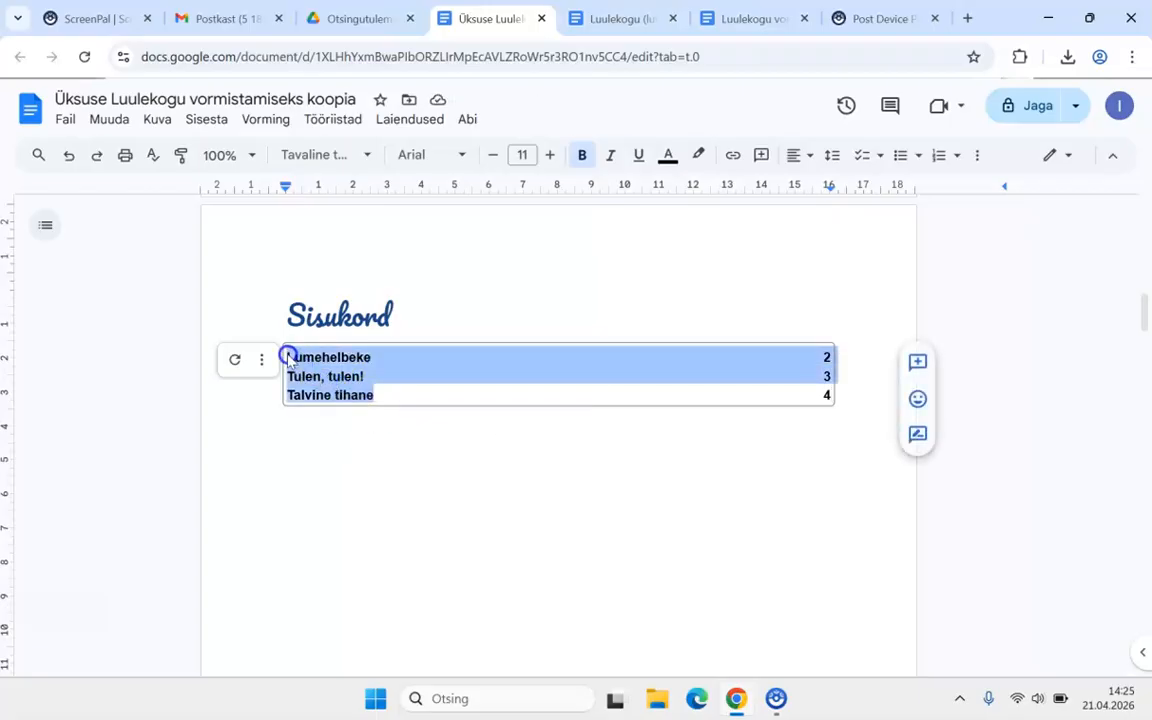
pyautogui.click(463, 158)
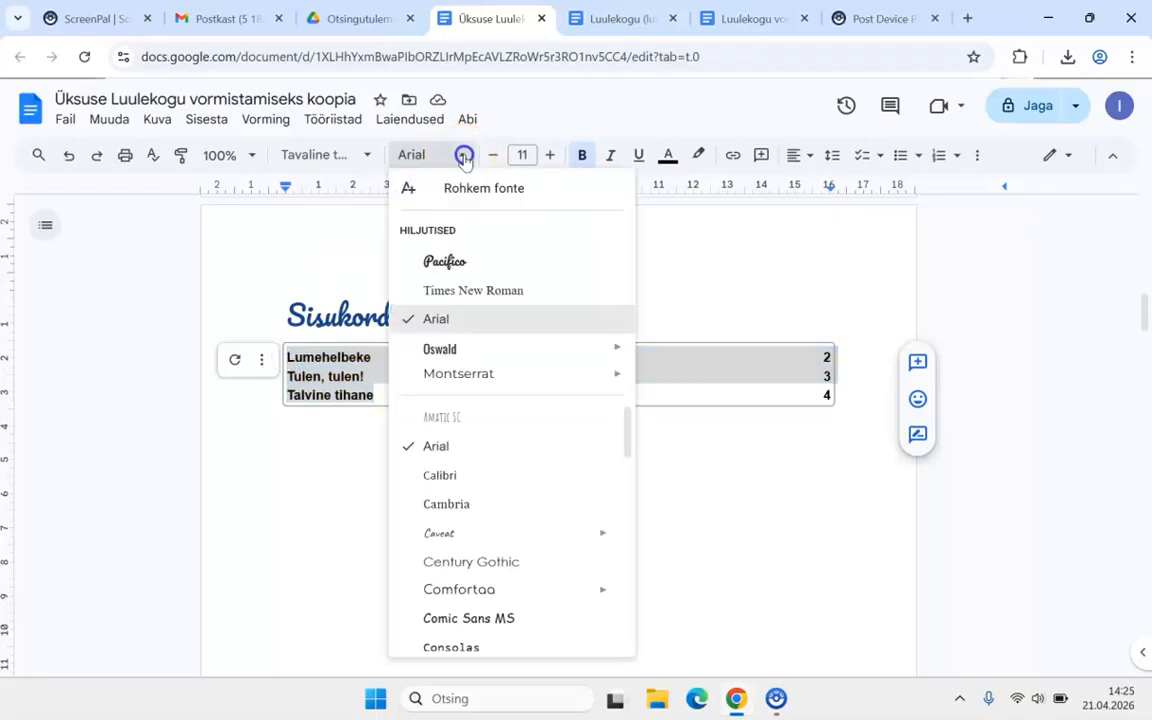
pyautogui.click(482, 252)
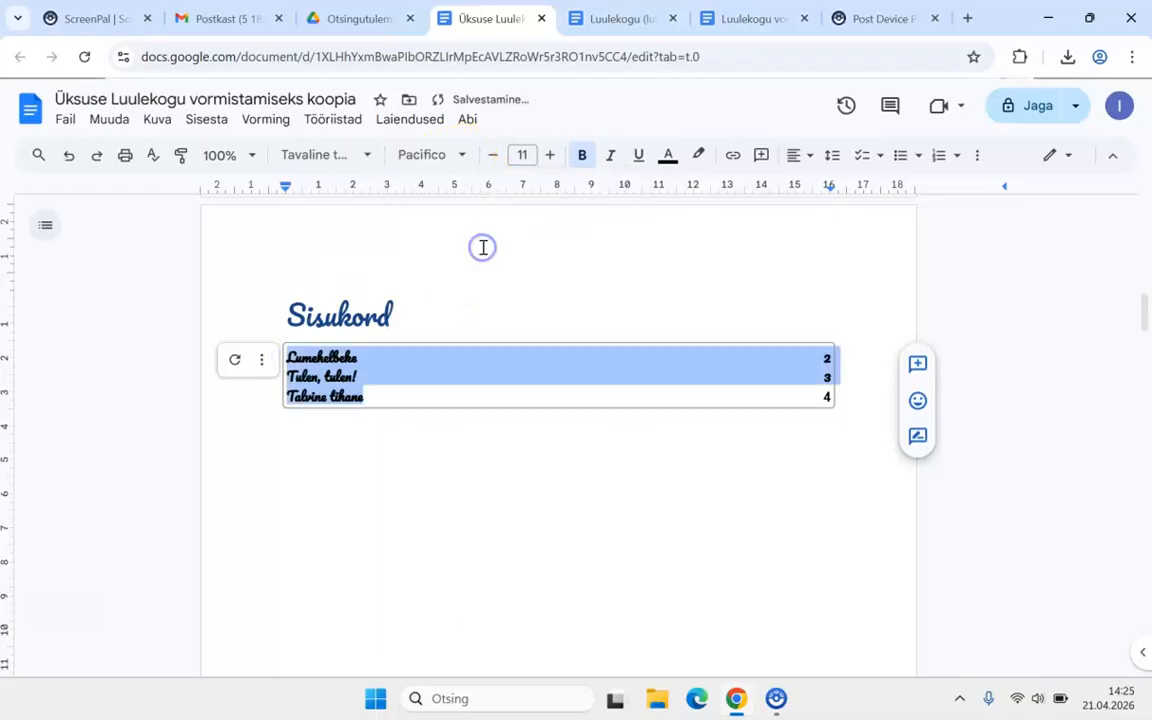
pyautogui.click(668, 160)
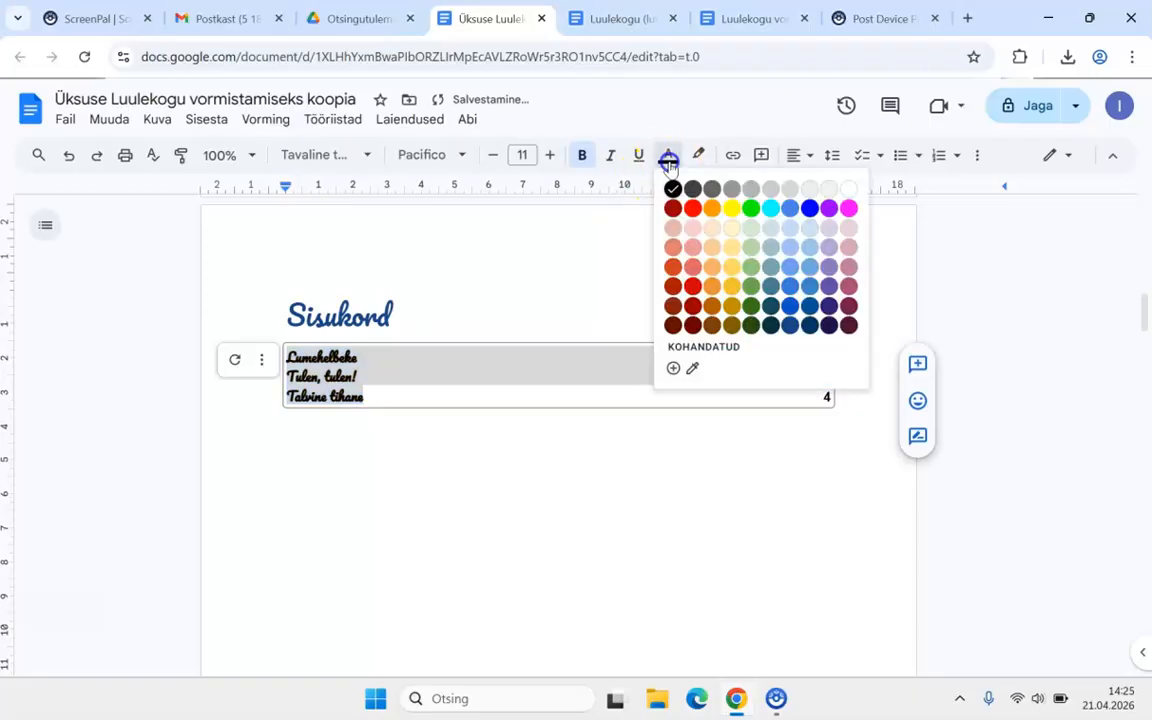
pyautogui.click(812, 326)
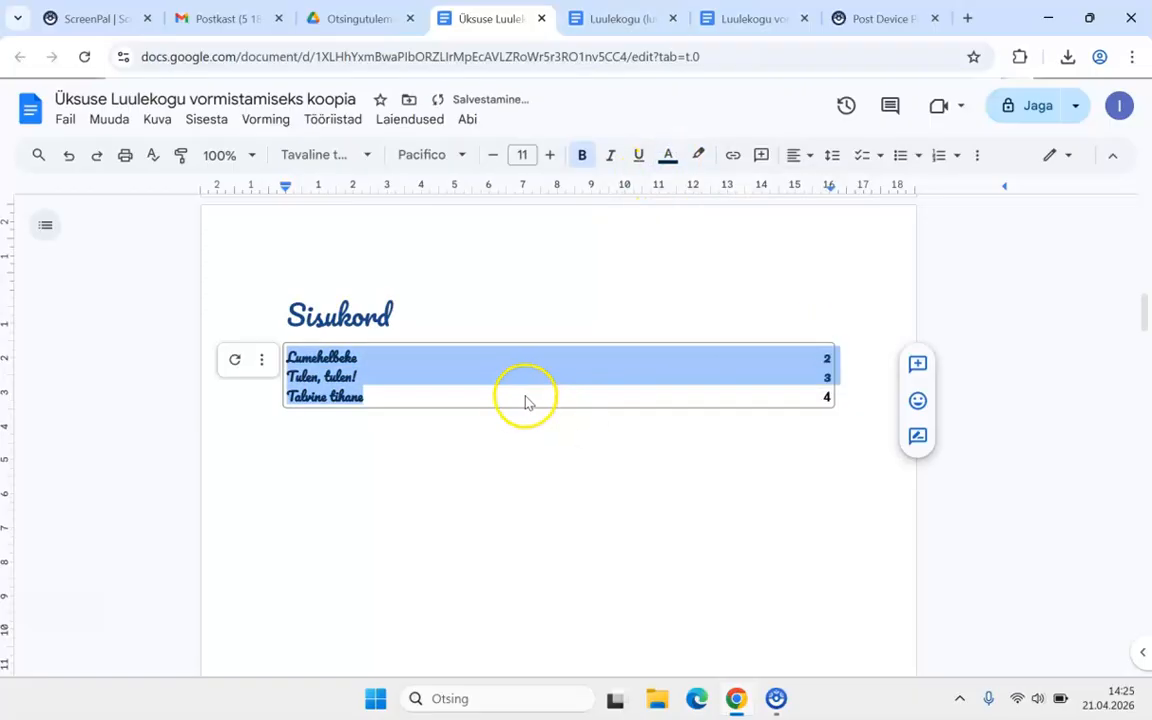
# - Set the selected table of contents entries' font size to 17 and remove their bold formatting
pyautogui.click(550, 157)
pyautogui.click(550, 157)
pyautogui.click(550, 157)
pyautogui.click(550, 157)
pyautogui.click(550, 157)
pyautogui.click(550, 157)
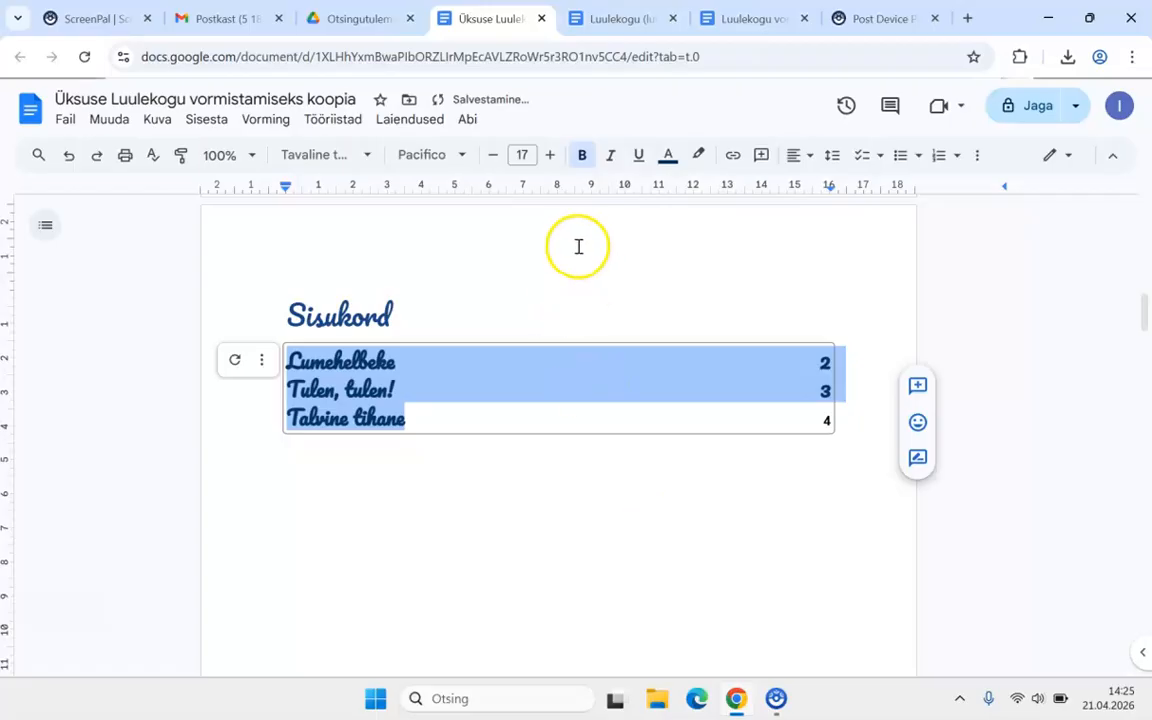
pyautogui.click(581, 155)
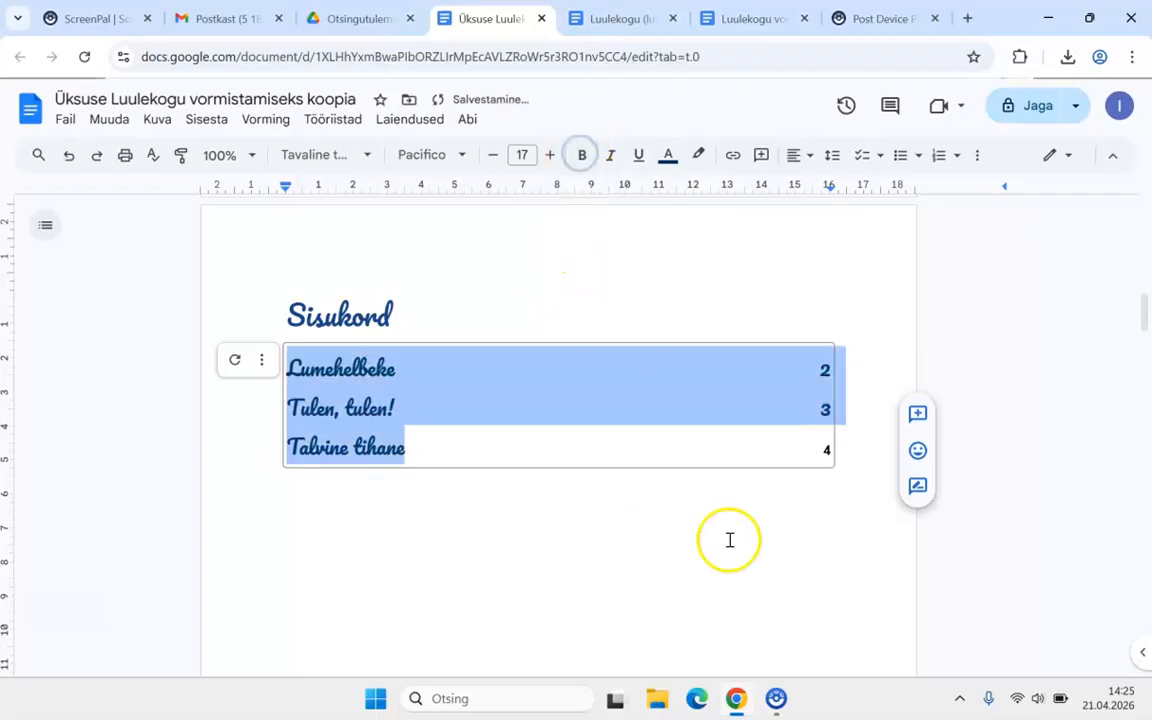
pyautogui.click(716, 567)
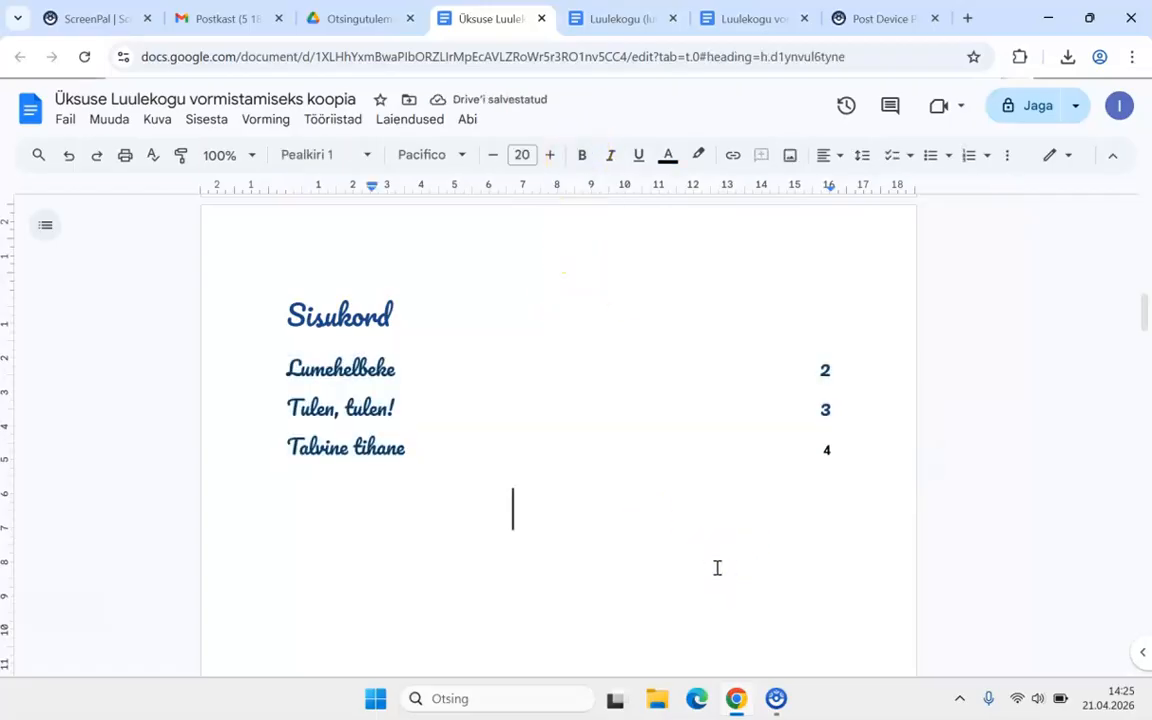
pyautogui.scroll(-3, 716, 567)
pyautogui.scroll(5, 716, 567)
pyautogui.scroll(-10, 716, 567)
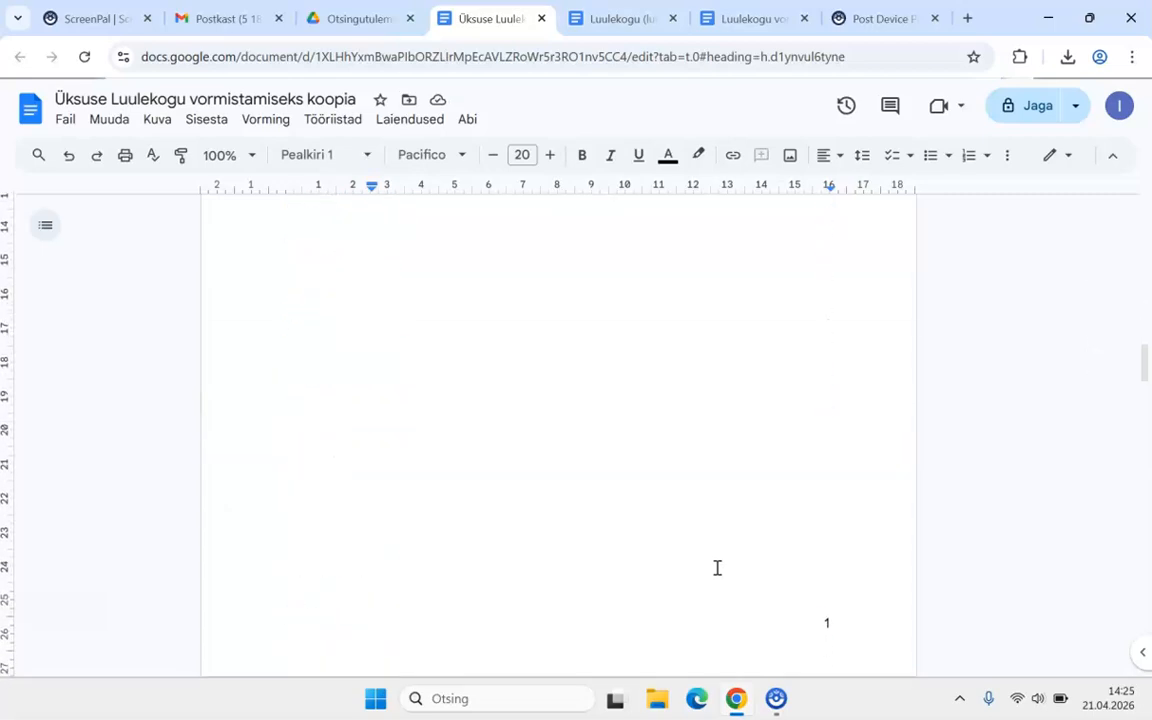